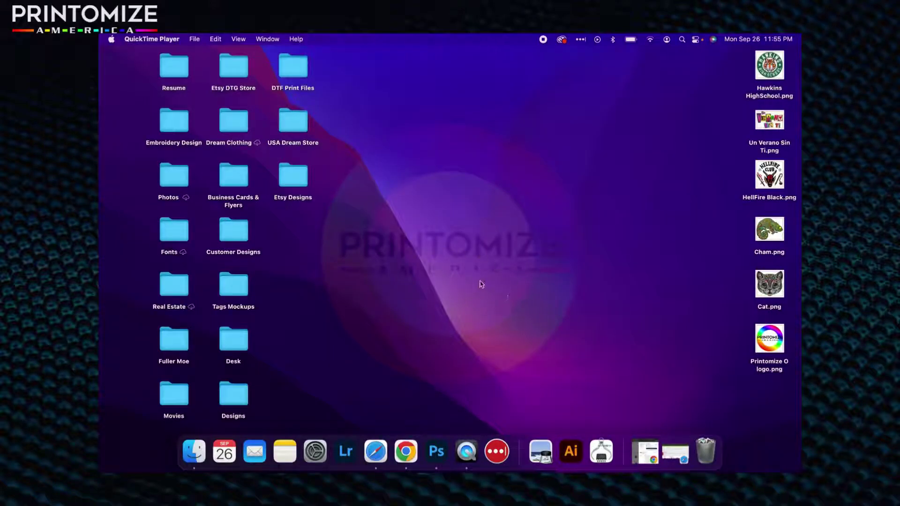
Launch Photoshop 2021 from the Dock and reach its home screen
{"action": "left_click", "coordinate": [435, 452]}
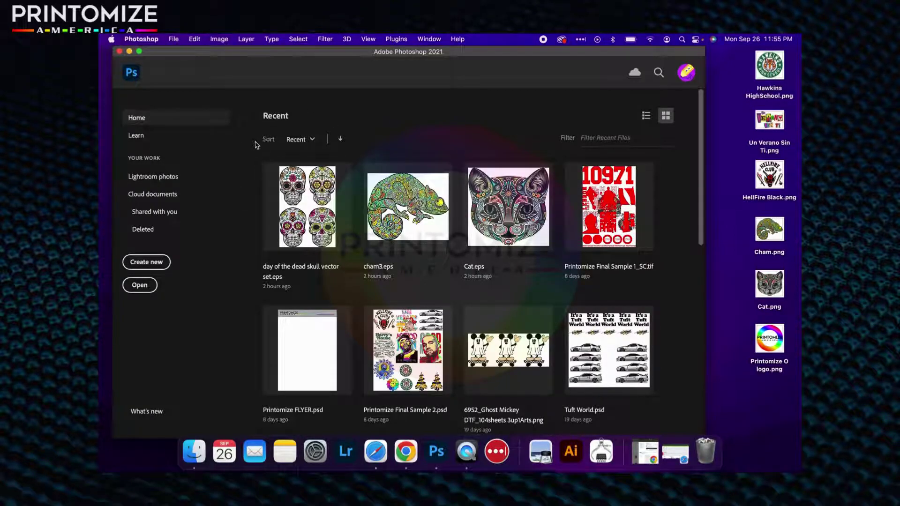
Start a new document named Gang 1, sized 22.4 × 24 inches
{"action": "left_click", "coordinate": [146, 262]}
{"action": "left_click", "coordinate": [615, 124]}
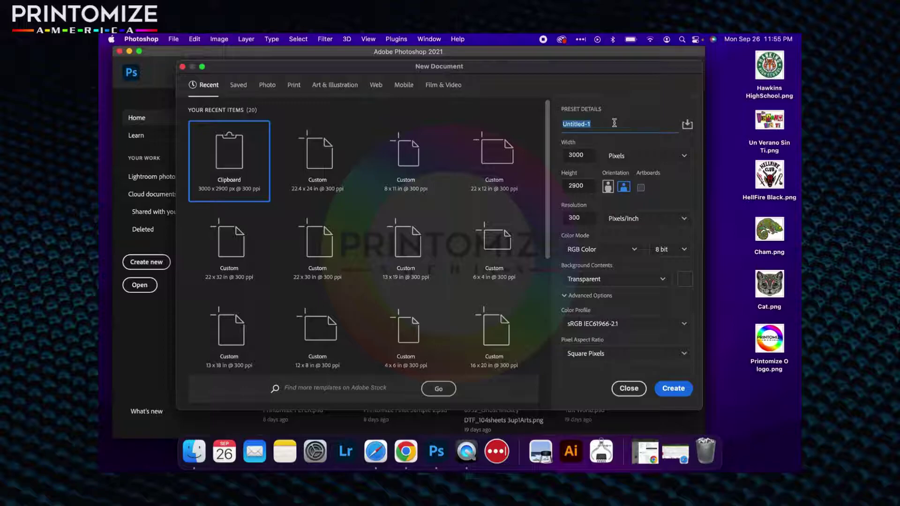
{"action": "type", "text": "Gang 1"}
{"action": "left_click", "coordinate": [646, 156]}
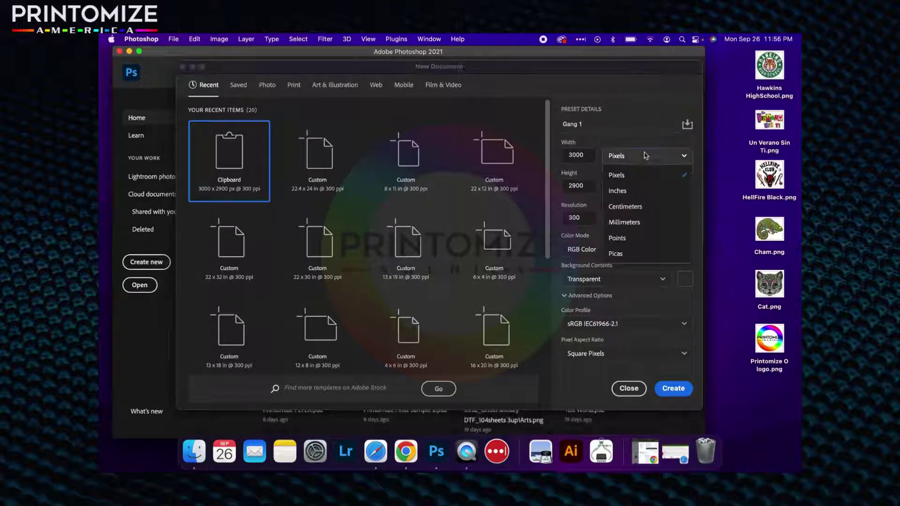
{"action": "left_click", "coordinate": [619, 191]}
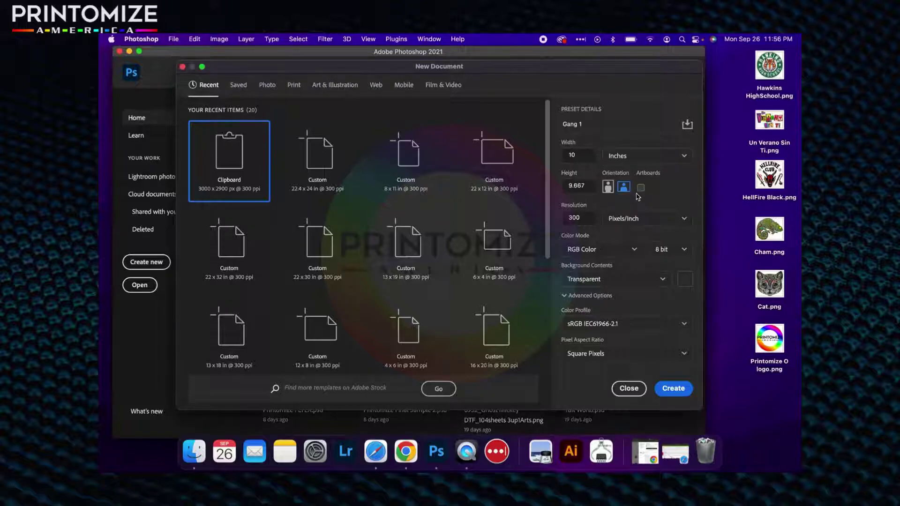
{"action": "left_click", "coordinate": [576, 155]}
{"action": "type", "text": "10"}
{"action": "type", "text": "2"}
{"action": "type", "text": ".4"}
{"action": "double_click", "coordinate": [582, 187]}
{"action": "type", "text": "1"}
{"action": "type", "text": "."}
{"action": "key", "text": "BackSpace"}
{"action": "type", "text": "24"}
{"action": "double_click", "coordinate": [582, 188]}
{"action": "type", "text": "36"}
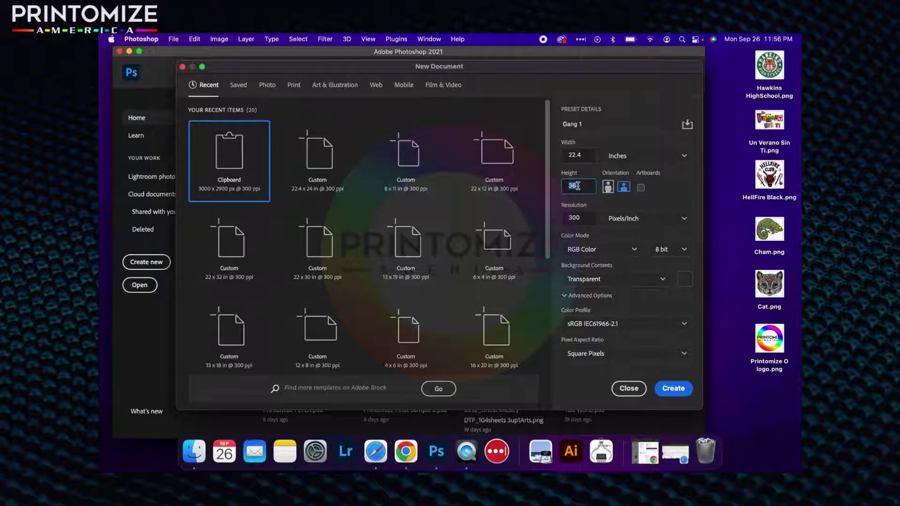
{"action": "type", "text": "24"}
Set 300 ppi, RGB Color and a transparent background, then create the document
{"action": "double_click", "coordinate": [575, 217]}
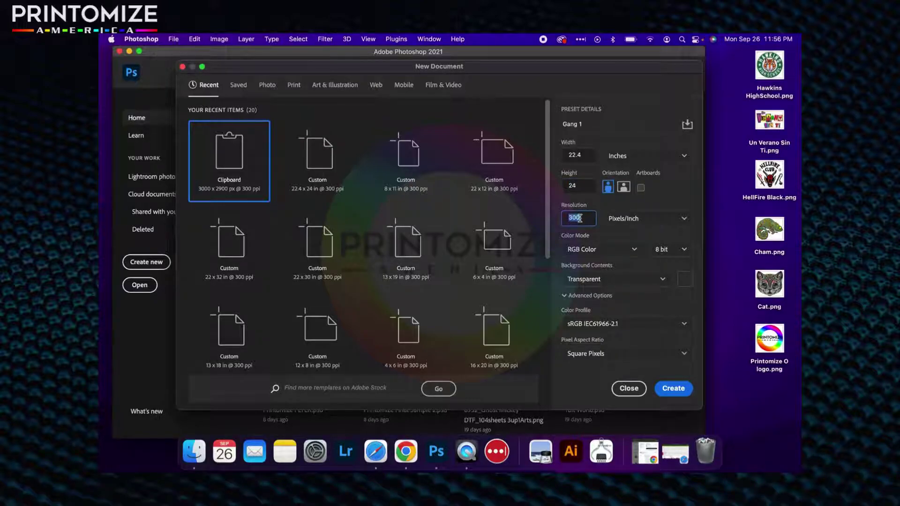
{"action": "left_click", "coordinate": [595, 250]}
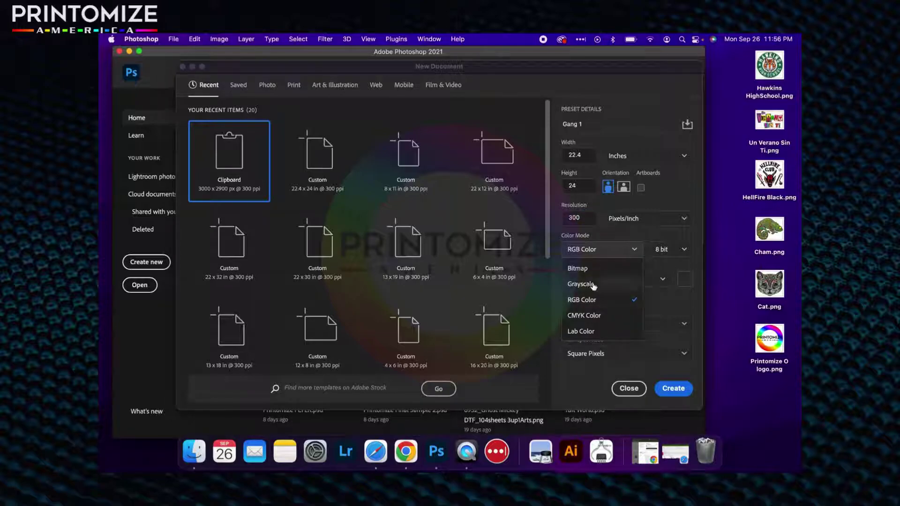
{"action": "left_click", "coordinate": [595, 301]}
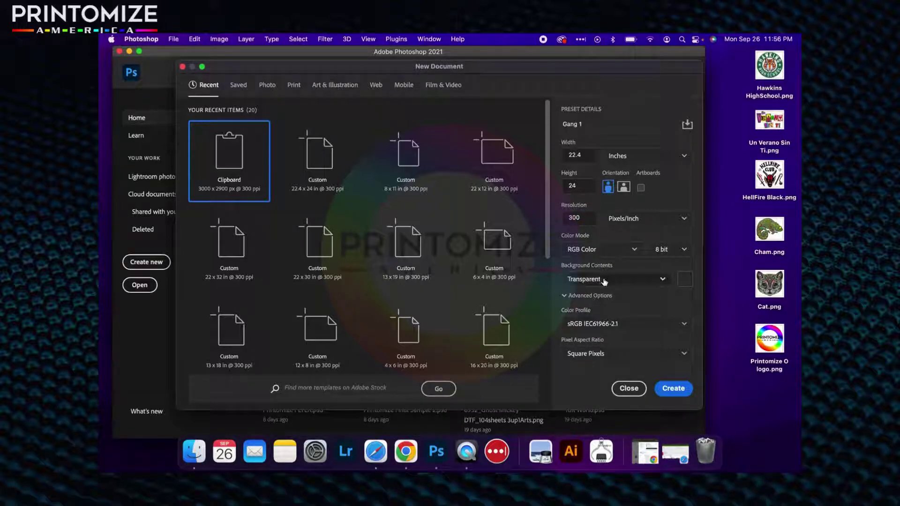
{"action": "left_click", "coordinate": [602, 280]}
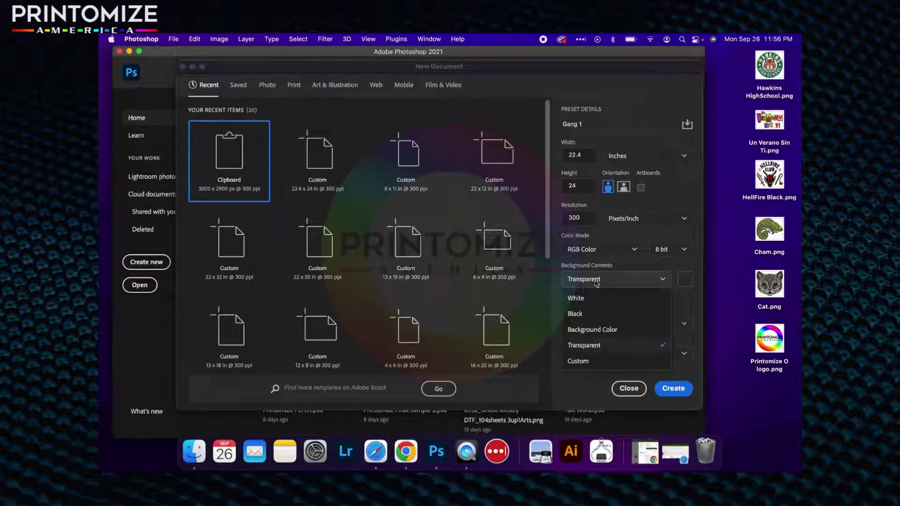
{"action": "left_click", "coordinate": [605, 345]}
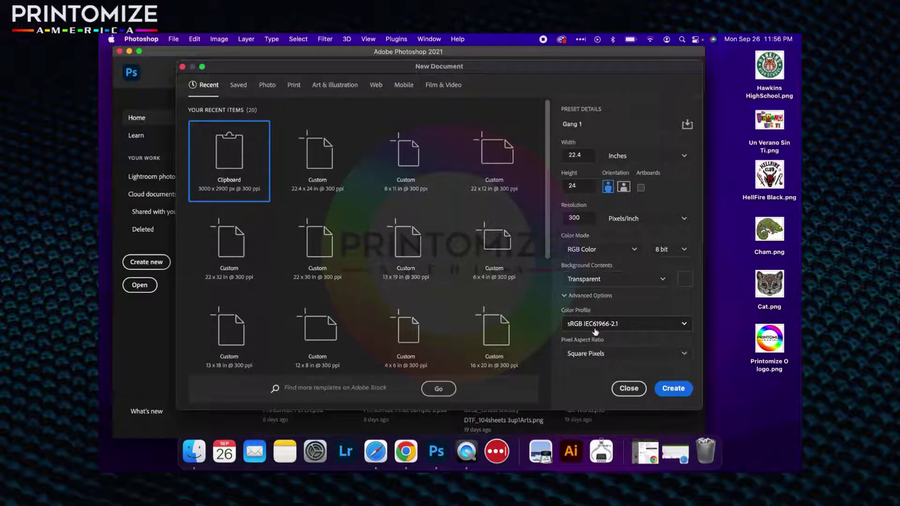
{"action": "left_click", "coordinate": [672, 388]}
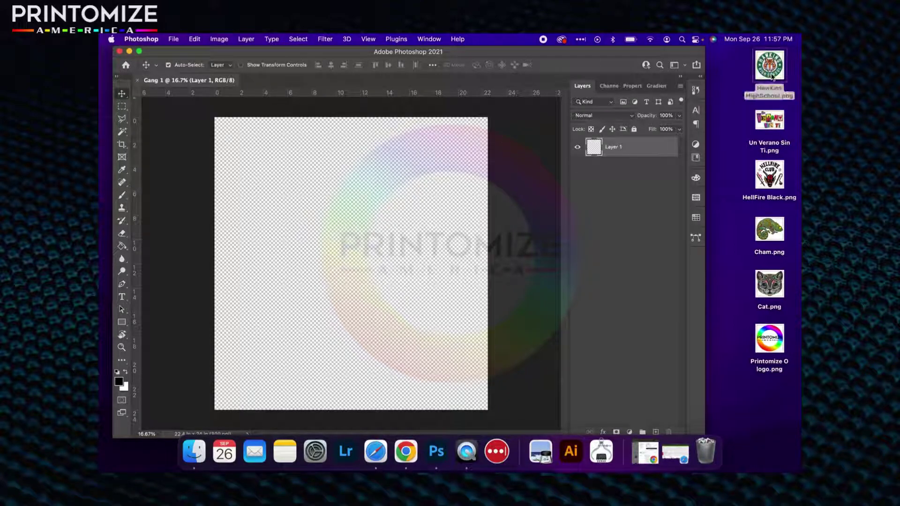
Place Hawkins HighSchool.png on the canvas and shift it up-left of centre
{"action": "mouse_move", "coordinate": [772, 71]}
{"action": "left_mouse_down"}
{"action": "mouse_move", "coordinate": [576, 179]}
{"action": "mouse_move", "coordinate": [355, 204]}
{"action": "left_mouse_up"}
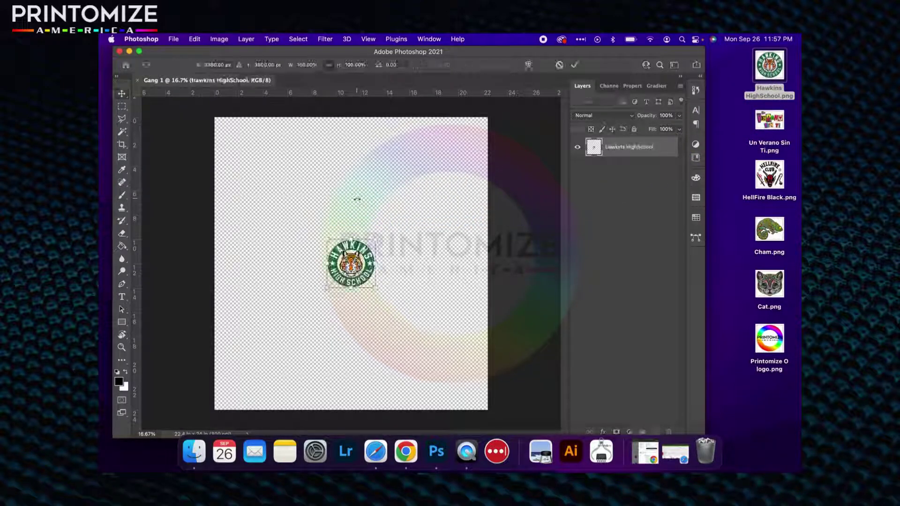
{"action": "key", "text": "Return"}
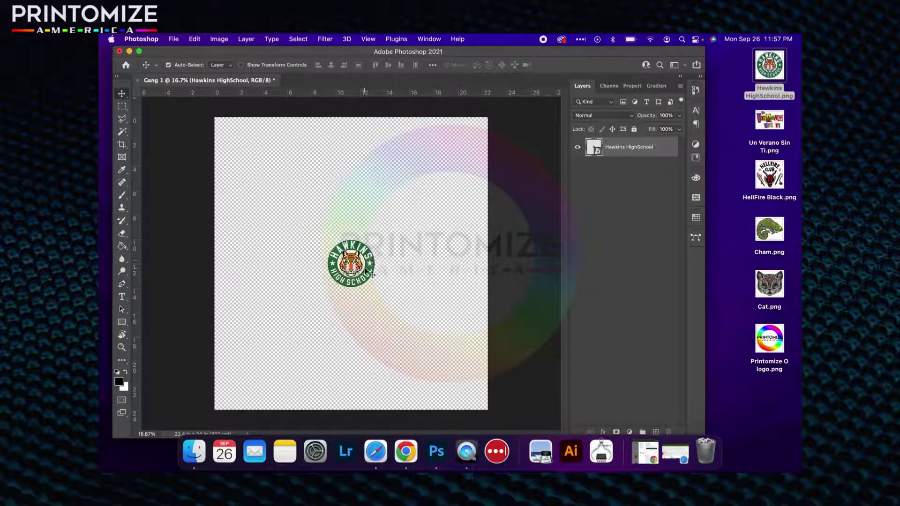
{"action": "mouse_move", "coordinate": [354, 270]}
{"action": "left_mouse_down"}
{"action": "mouse_move", "coordinate": [324, 218]}
{"action": "mouse_move", "coordinate": [332, 231]}
{"action": "left_mouse_up"}
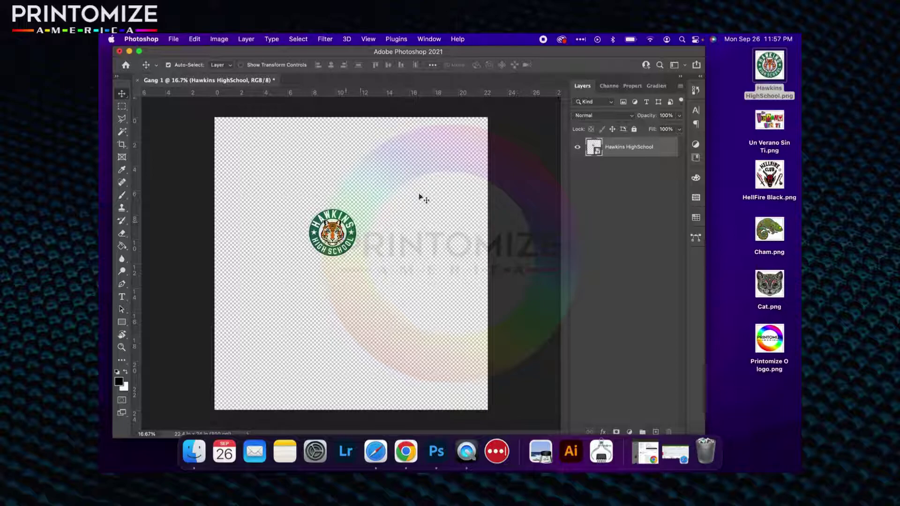
Convert the Hawkins smart object to a pixel layer, keeping transforms, and resize it to 11 inches
{"action": "left_click", "coordinate": [631, 85]}
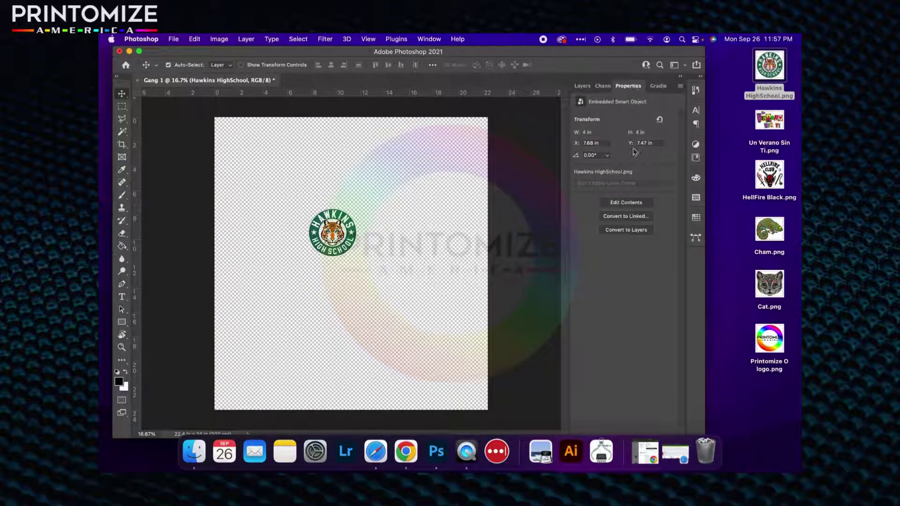
{"action": "left_click", "coordinate": [626, 231]}
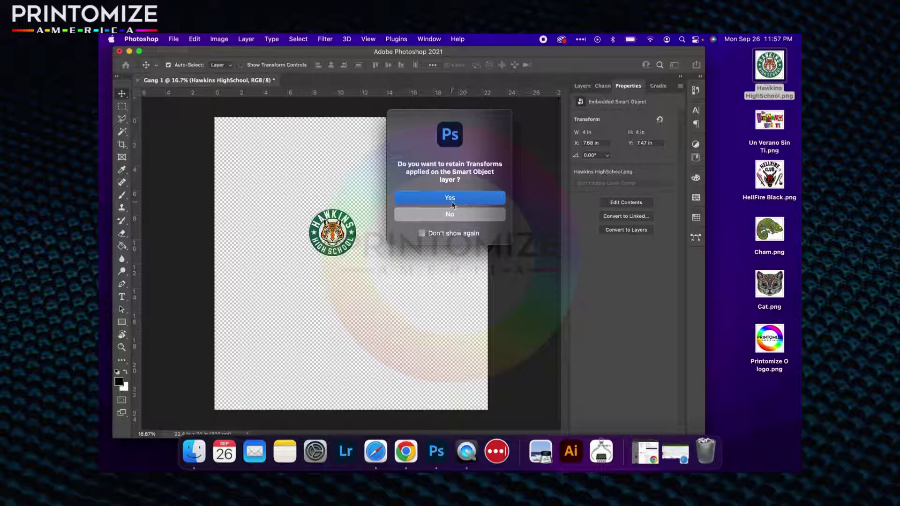
{"action": "left_click", "coordinate": [452, 199]}
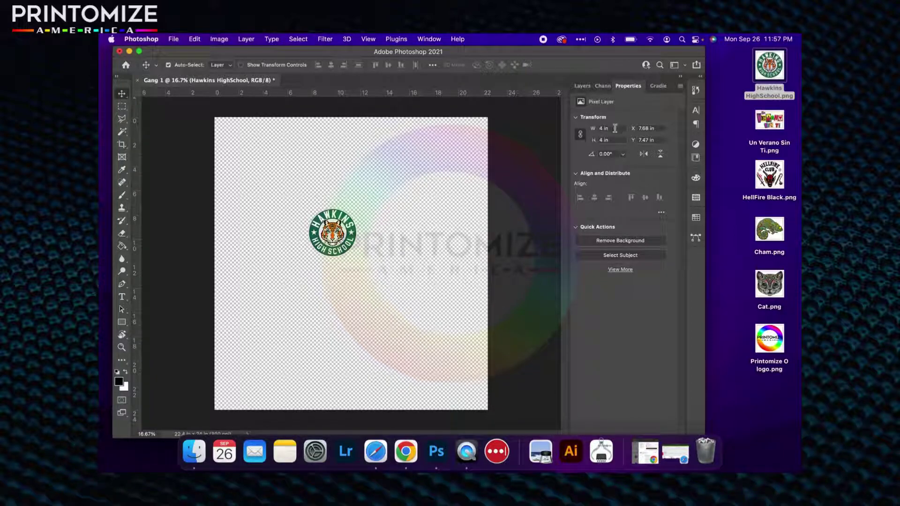
{"action": "double_click", "coordinate": [603, 128]}
{"action": "type", "text": "7"}
{"action": "key", "text": "Return"}
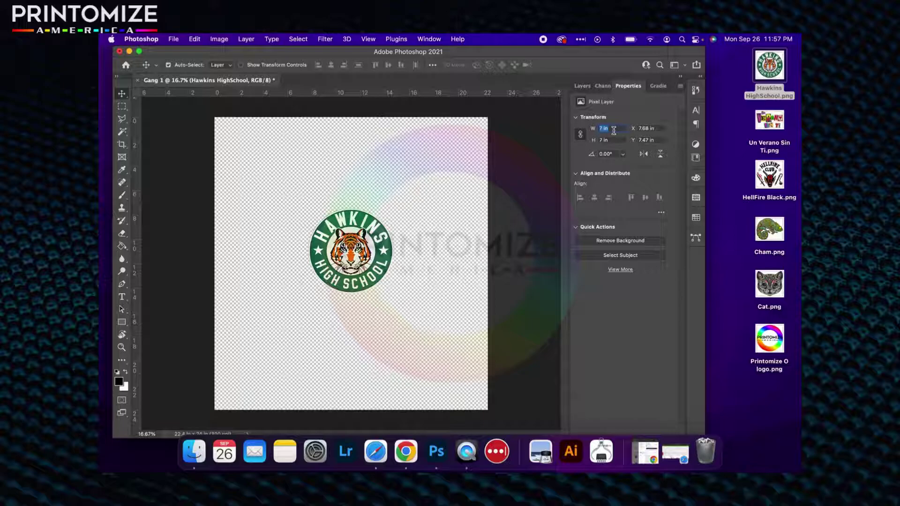
{"action": "type", "text": "11"}
{"action": "key", "text": "Return"}
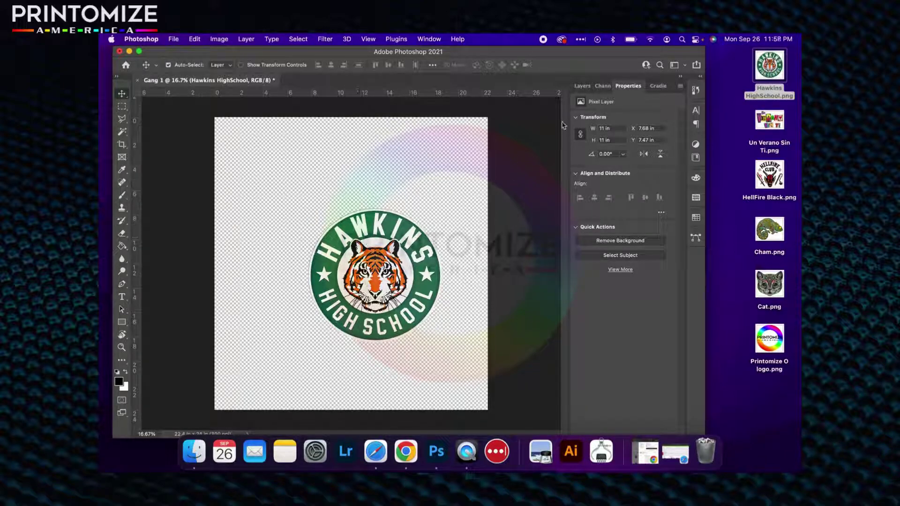
Drag the enlarged Hawkins logo snugly into the canvas's top-left corner
{"action": "left_click", "coordinate": [582, 86]}
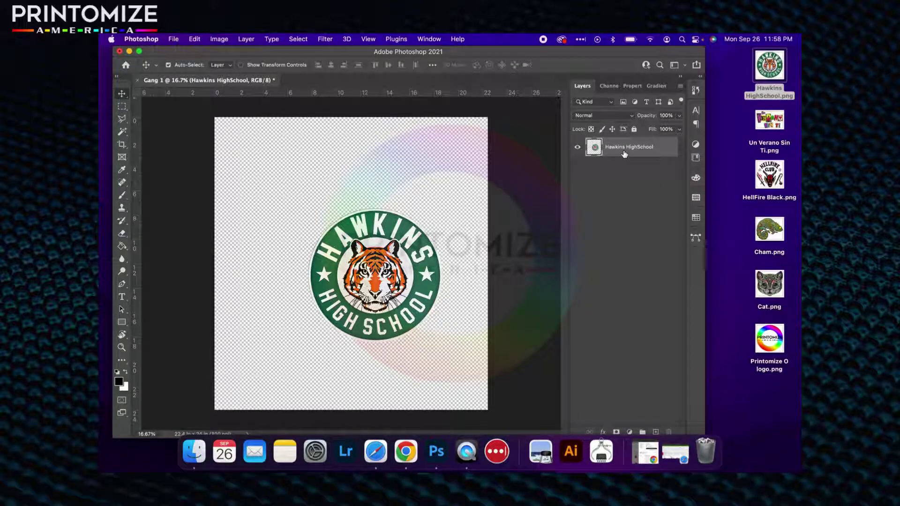
{"action": "key", "text": "Return"}
{"action": "left_click", "coordinate": [123, 95]}
{"action": "mouse_move", "coordinate": [377, 278]}
{"action": "left_mouse_down"}
{"action": "mouse_move", "coordinate": [383, 223]}
{"action": "mouse_move", "coordinate": [292, 166]}
{"action": "left_mouse_up"}
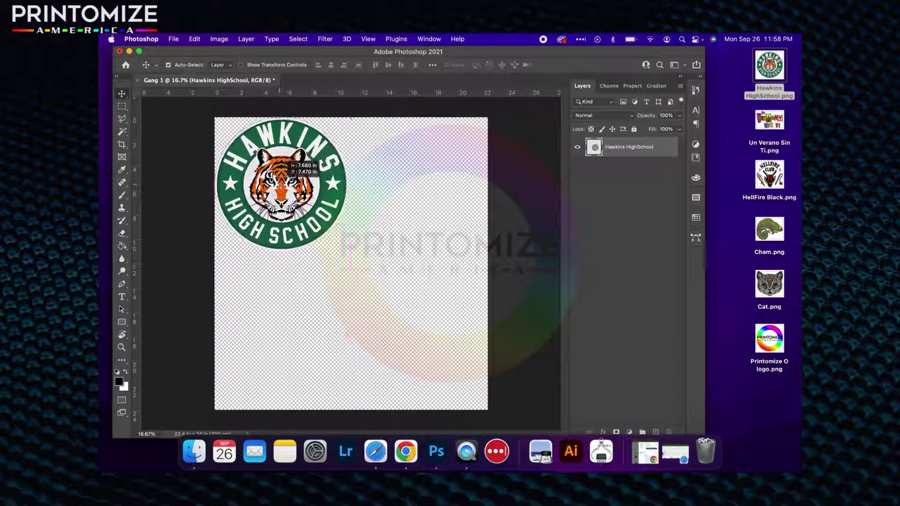
{"action": "left_click_drag", "start_coordinate": [293, 167], "coordinate": [281, 187]}
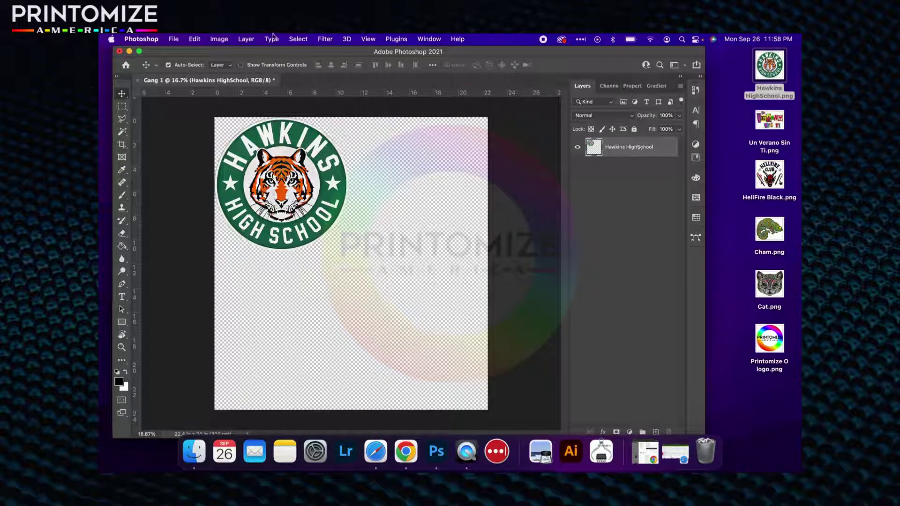
Copy the Hawkins logo, paste it in place, and drag the duplicate right
{"action": "left_click", "coordinate": [194, 39]}
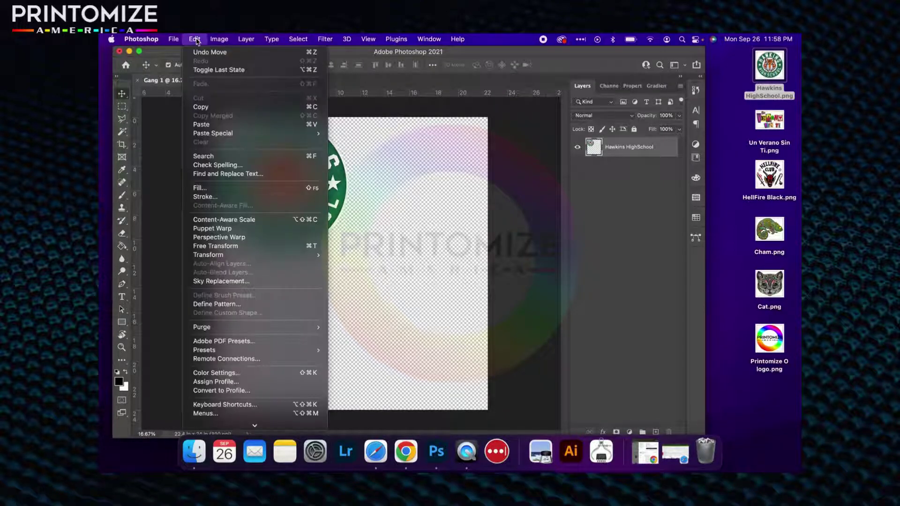
{"action": "left_click", "coordinate": [215, 107]}
{"action": "left_click", "coordinate": [196, 40]}
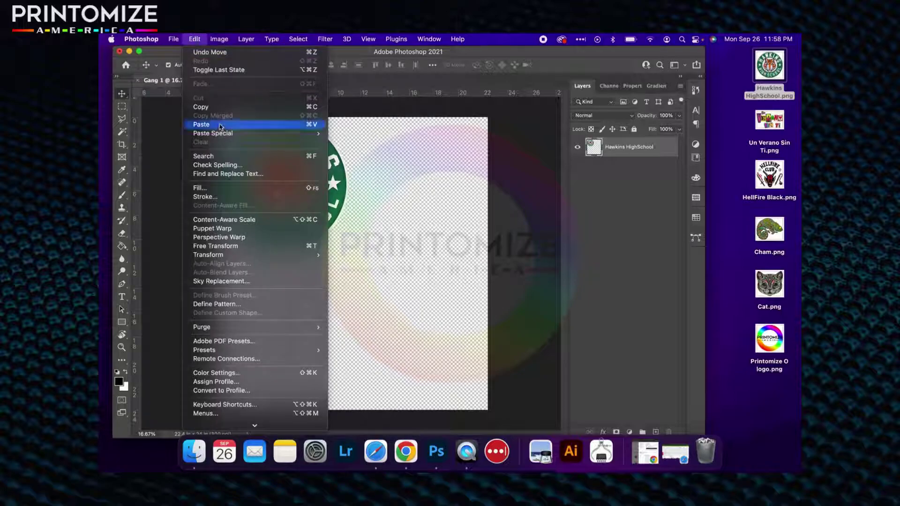
{"action": "mouse_move", "coordinate": [213, 134]}
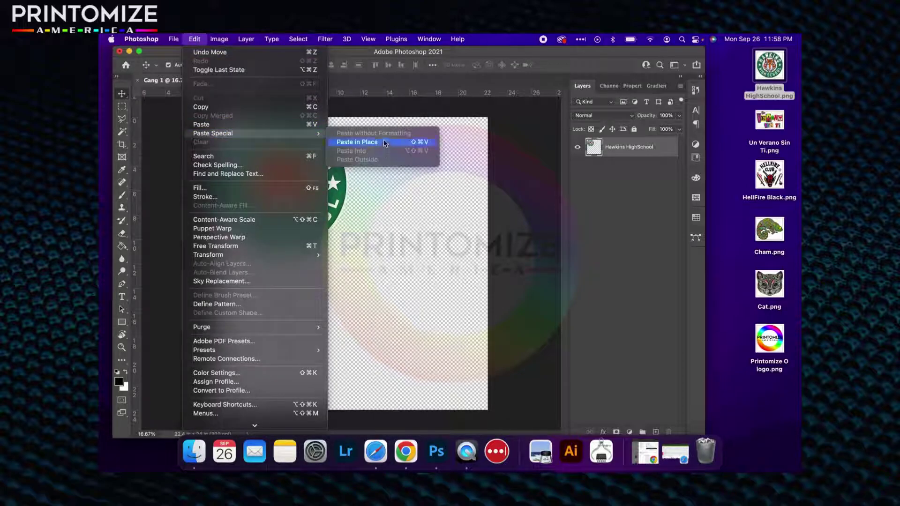
{"action": "left_click", "coordinate": [386, 143]}
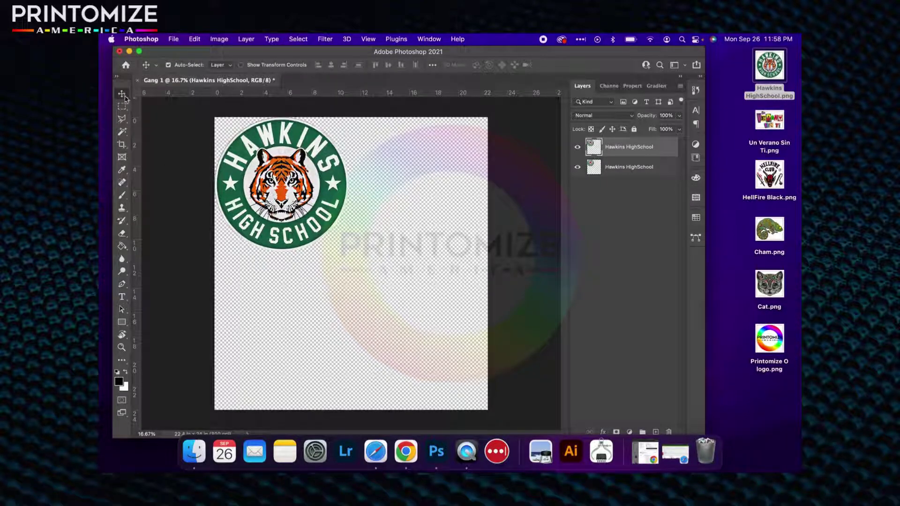
{"action": "mouse_move", "coordinate": [321, 204]}
{"action": "left_mouse_down"}
{"action": "mouse_move", "coordinate": [443, 180]}
{"action": "mouse_move", "coordinate": [453, 201]}
{"action": "left_mouse_up"}
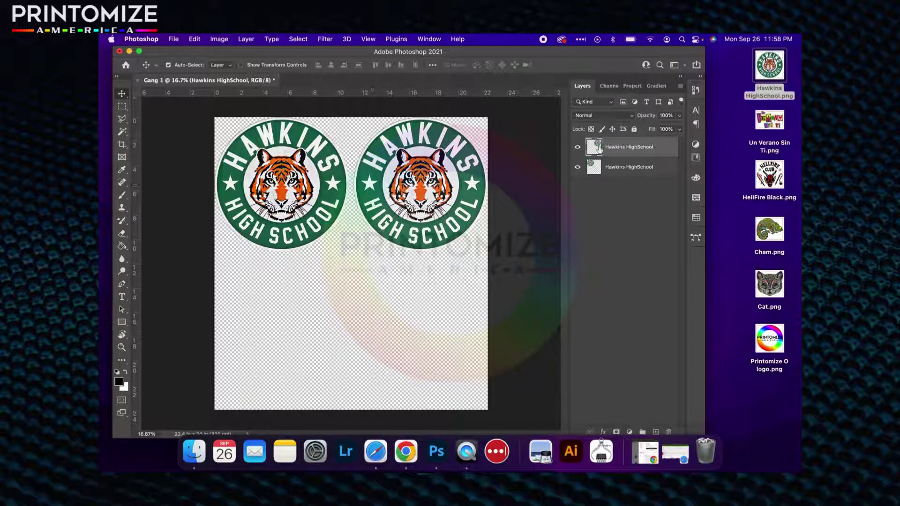
Drop Un Verano Sin Ti.png above the top Hawkins layer and commit it
{"action": "left_click", "coordinate": [634, 168]}
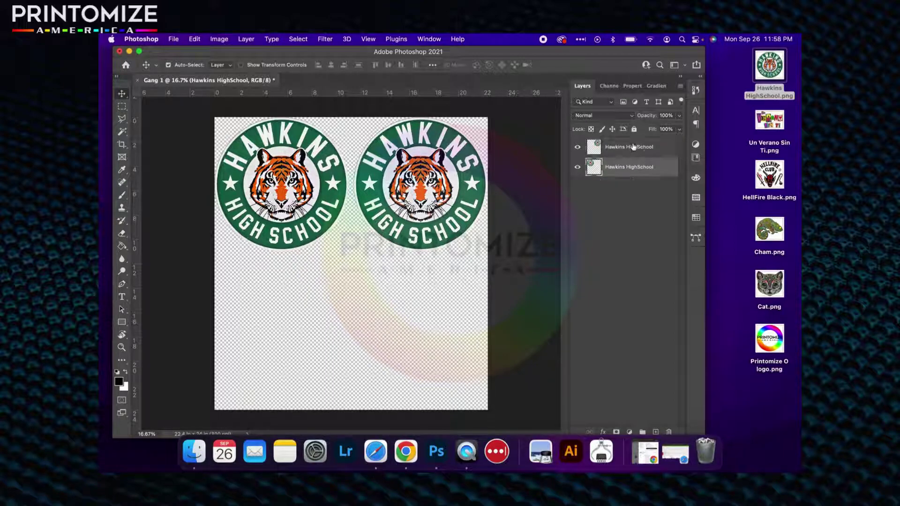
{"action": "left_click", "coordinate": [644, 149]}
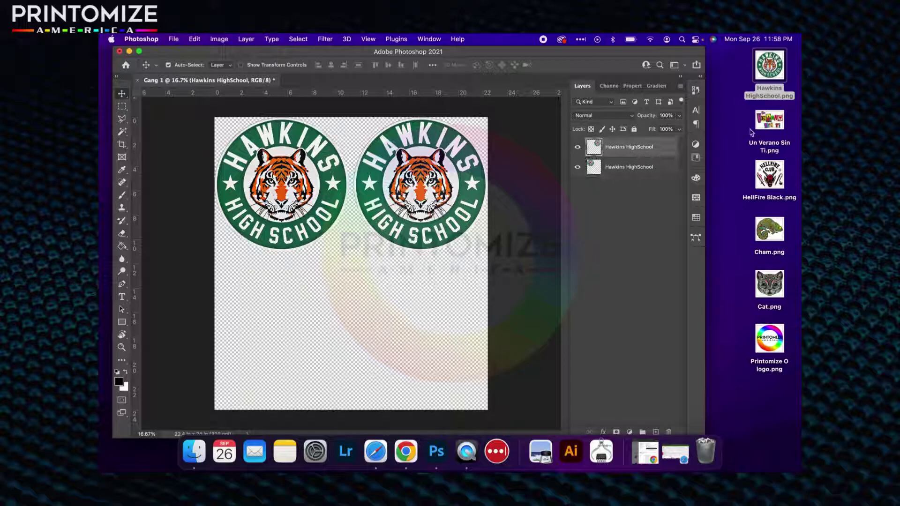
{"action": "left_click", "coordinate": [768, 121]}
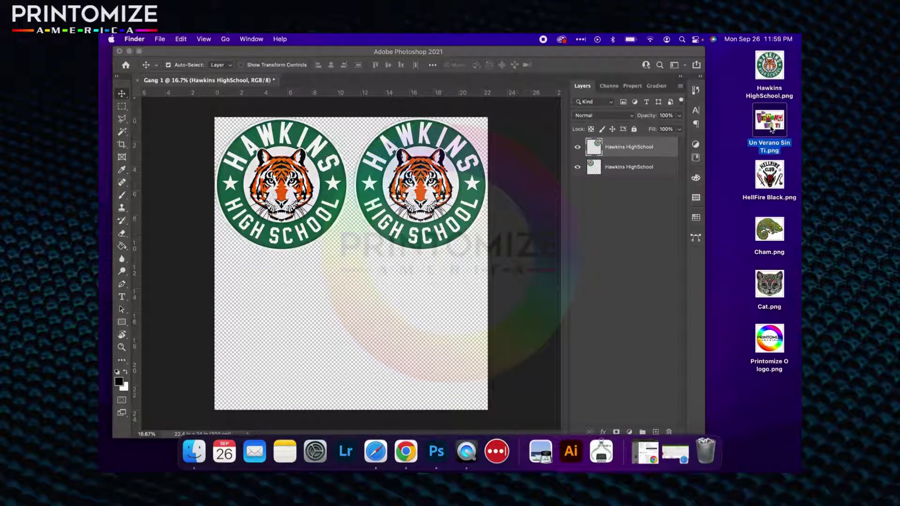
{"action": "left_click_drag", "start_coordinate": [773, 128], "coordinate": [333, 296]}
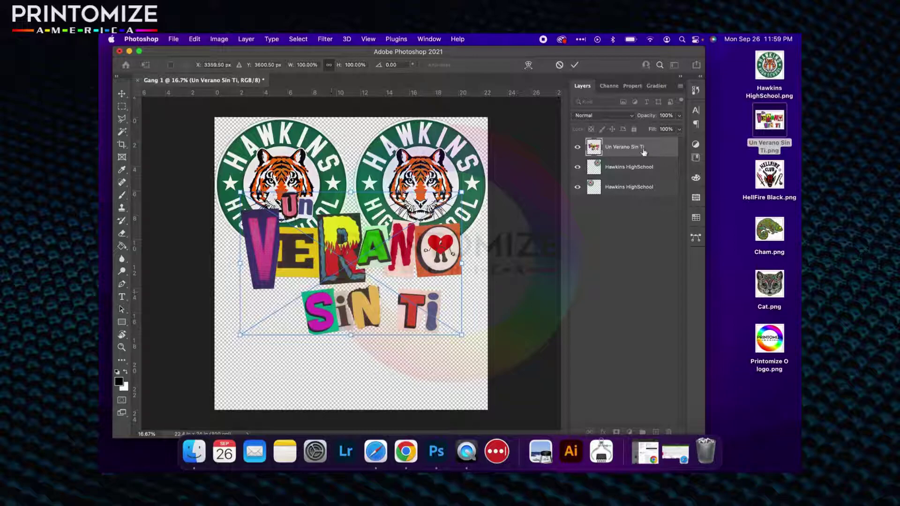
{"action": "key", "text": "Return"}
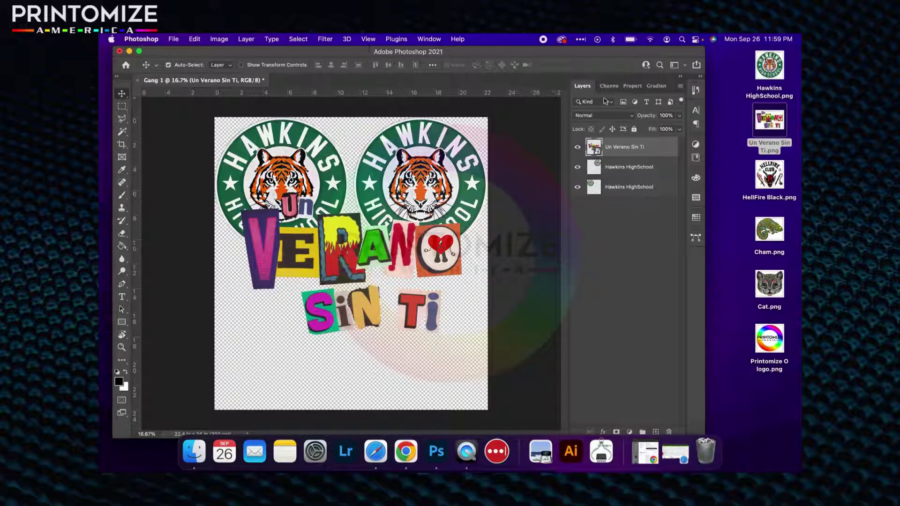
Convert the Verano image to a regular layer, keeping transforms, and set its width to 7 inches
{"action": "left_click", "coordinate": [634, 87]}
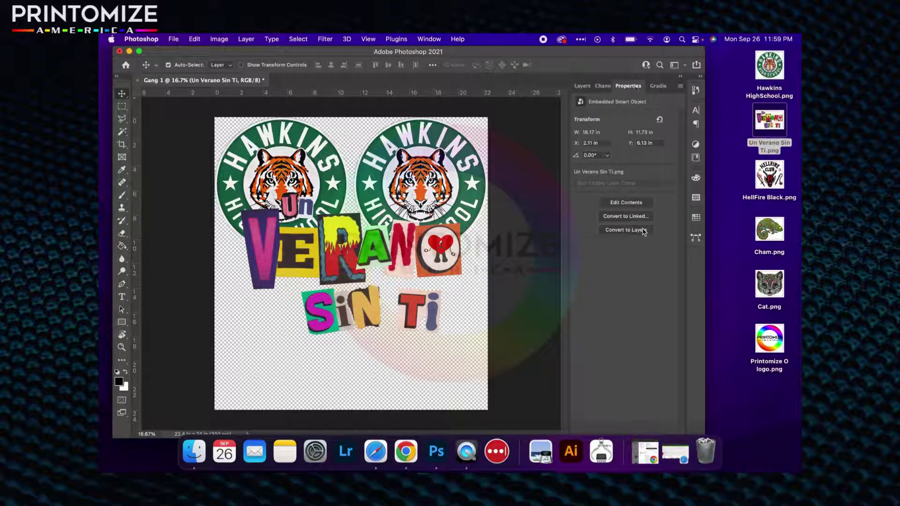
{"action": "left_click", "coordinate": [626, 230]}
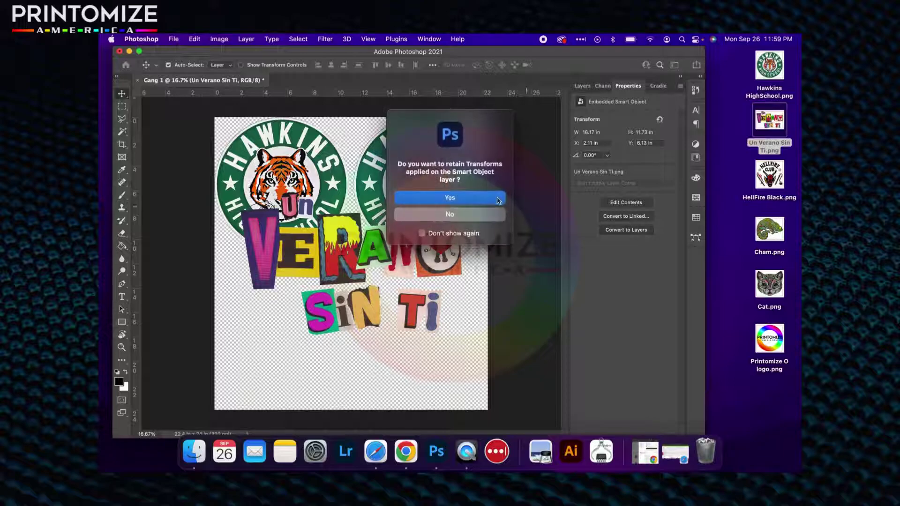
{"action": "left_click", "coordinate": [468, 197]}
{"action": "double_click", "coordinate": [609, 128]}
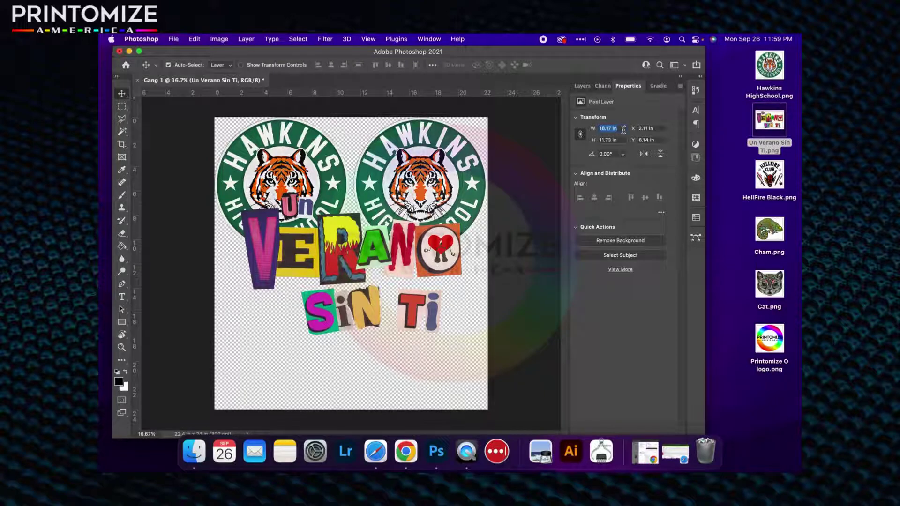
{"action": "type", "text": "7"}
{"action": "key", "text": "Return"}
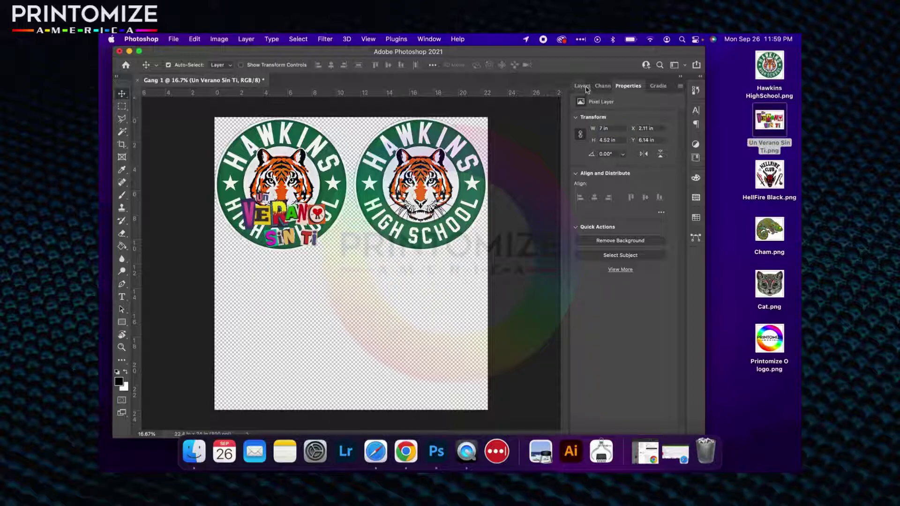
Move the Verano graphic below the left logo, against the left edge
{"action": "left_click", "coordinate": [582, 86]}
{"action": "left_click_drag", "start_coordinate": [292, 215], "coordinate": [292, 275]}
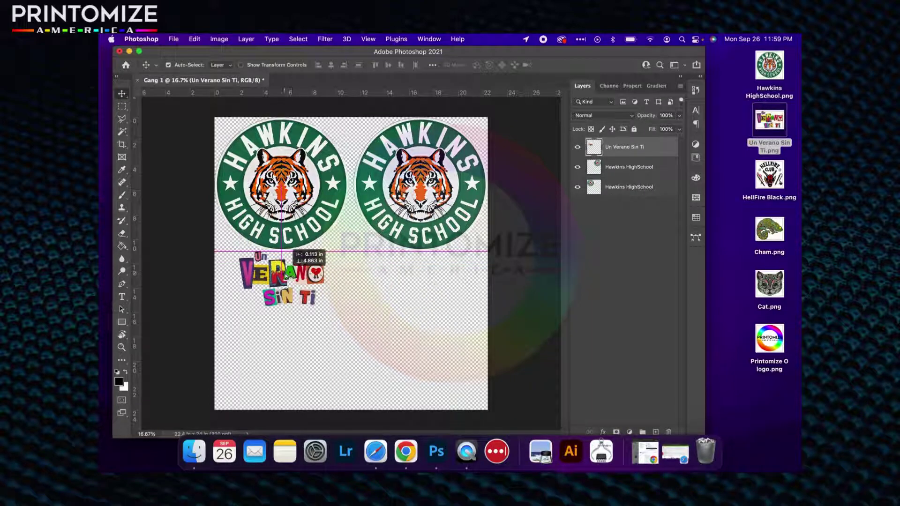
{"action": "left_click_drag", "start_coordinate": [292, 274], "coordinate": [266, 282]}
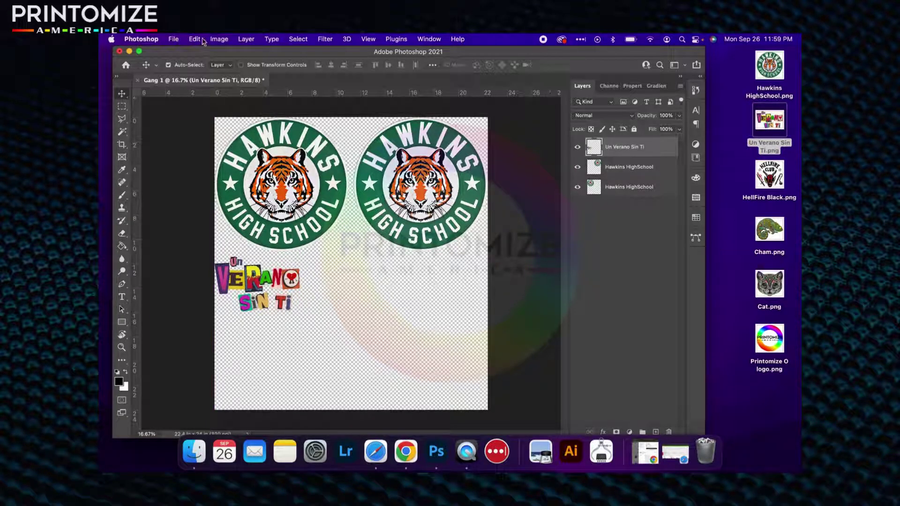
Paste a second Verano copy in place and set it beside the original
{"action": "left_click", "coordinate": [196, 39]}
{"action": "left_click", "coordinate": [211, 107]}
{"action": "left_click", "coordinate": [195, 39]}
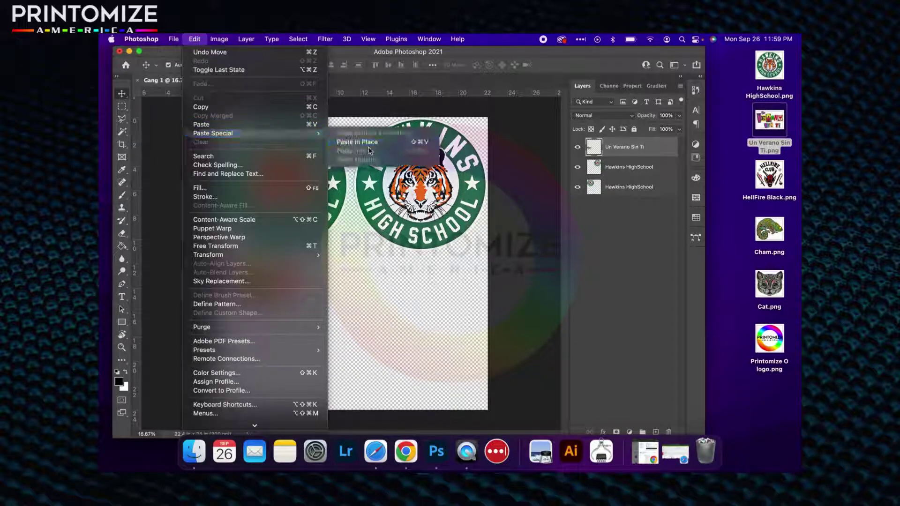
{"action": "left_click", "coordinate": [357, 142]}
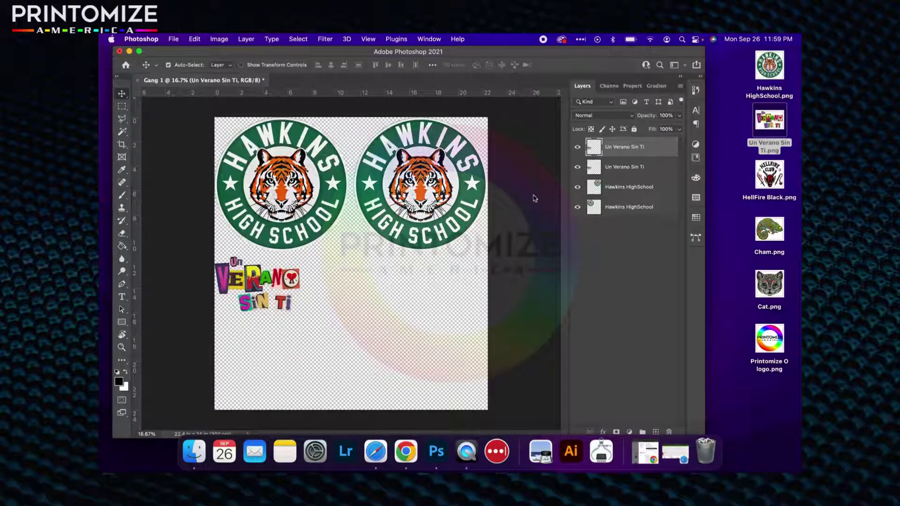
{"action": "left_click_drag", "start_coordinate": [275, 285], "coordinate": [361, 283]}
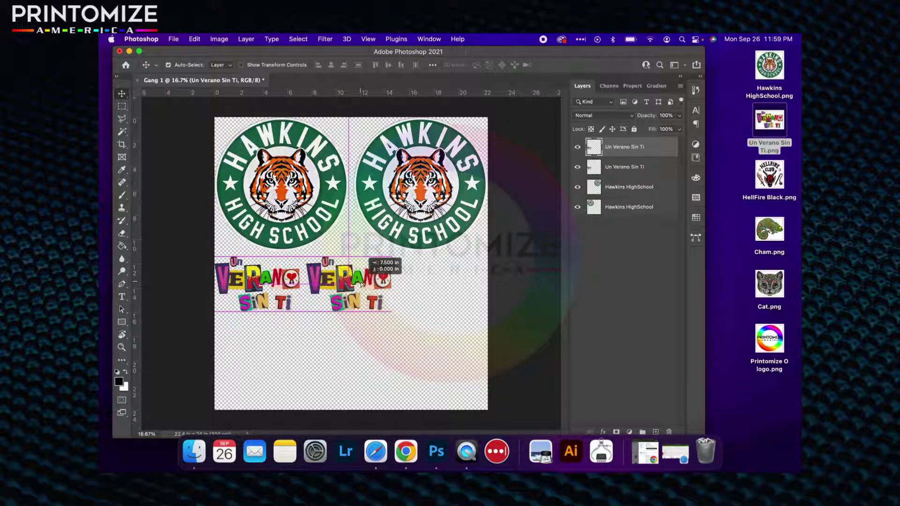
{"action": "left_click_drag", "start_coordinate": [362, 282], "coordinate": [362, 283]}
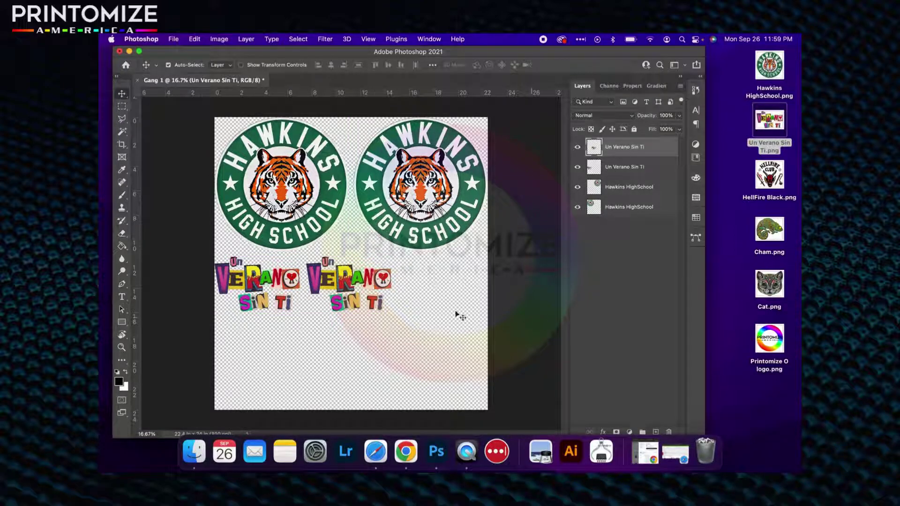
Paste a third Verano copy in place and move it right of the second
{"action": "left_click", "coordinate": [194, 39]}
{"action": "left_click", "coordinate": [224, 108]}
{"action": "left_click", "coordinate": [194, 39]}
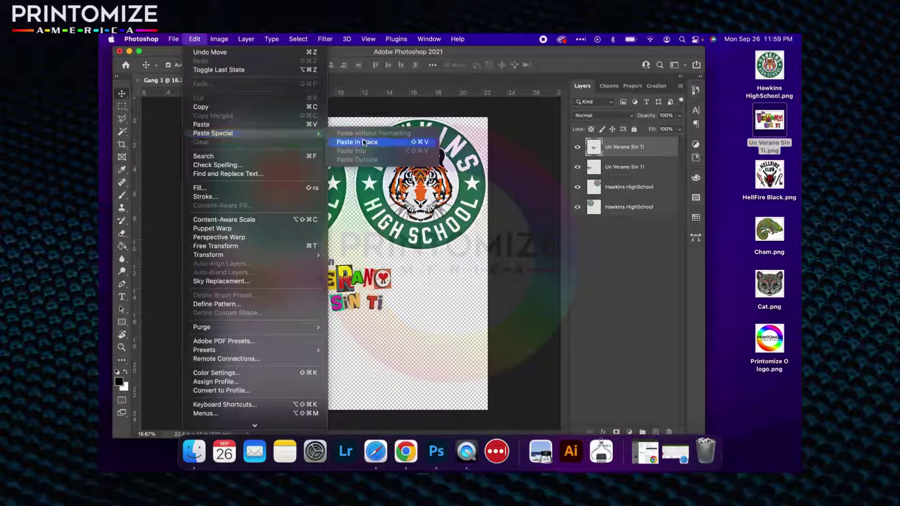
{"action": "left_click", "coordinate": [357, 142]}
{"action": "left_click_drag", "start_coordinate": [371, 281], "coordinate": [464, 279]}
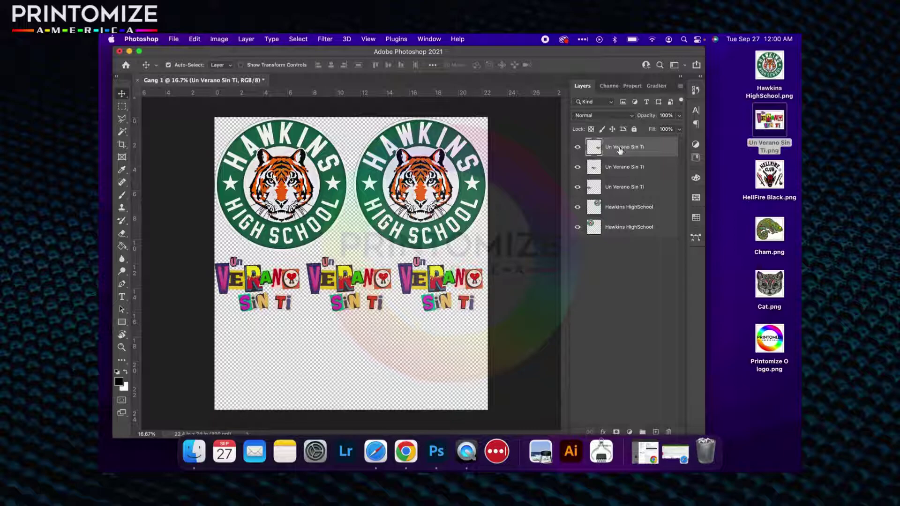
Drop Printomize O logo.png onto the sheet below the Hawkins logos and commit it
{"action": "left_click", "coordinate": [769, 239]}
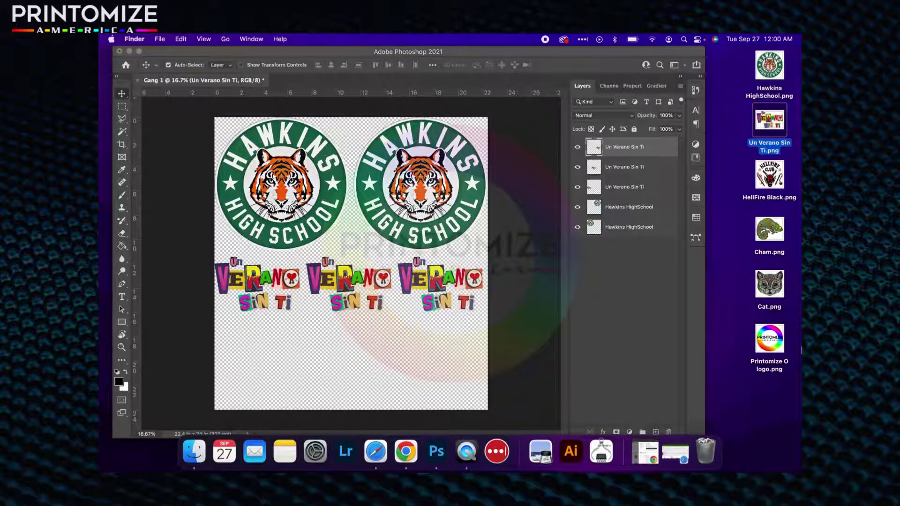
{"action": "left_click", "coordinate": [772, 239]}
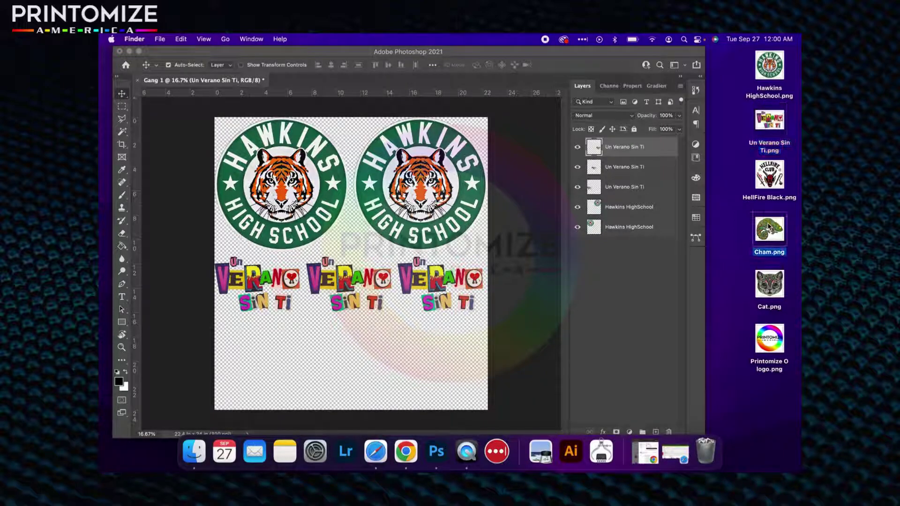
{"action": "left_click", "coordinate": [768, 343]}
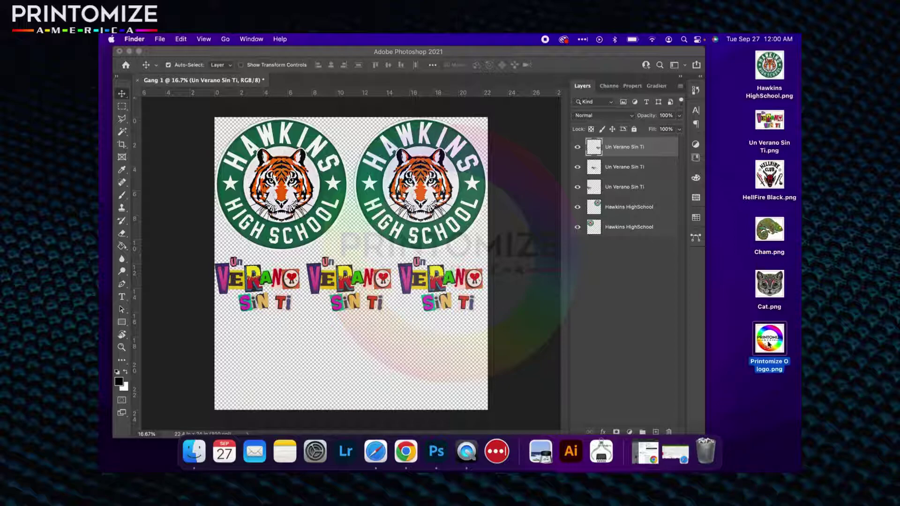
{"action": "left_click_drag", "start_coordinate": [768, 343], "coordinate": [348, 264]}
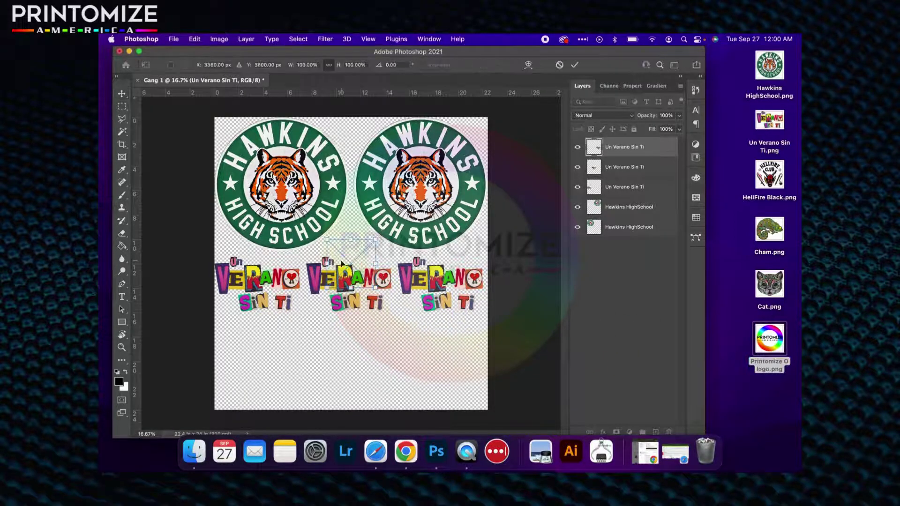
{"action": "key", "text": "Return"}
{"action": "left_click", "coordinate": [630, 148]}
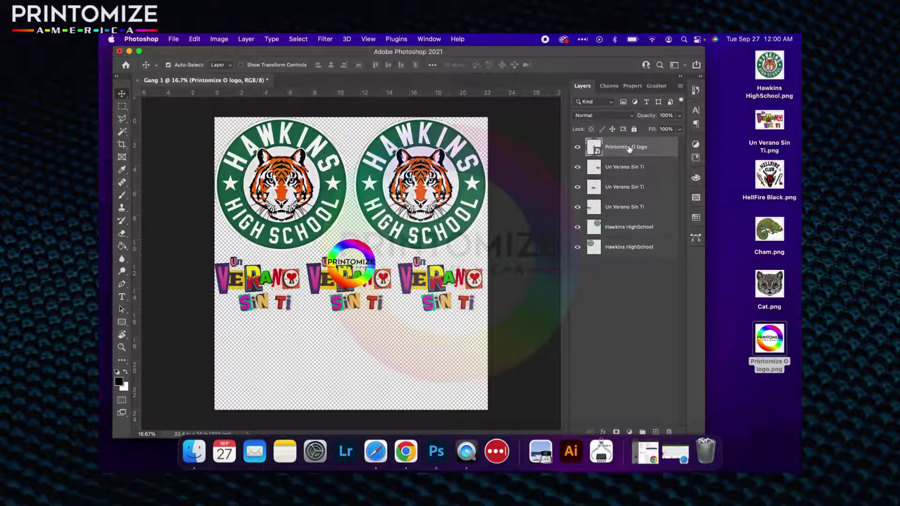
Convert the placed Printomize logo into a pixel layer via Properties
{"action": "left_click", "coordinate": [632, 86]}
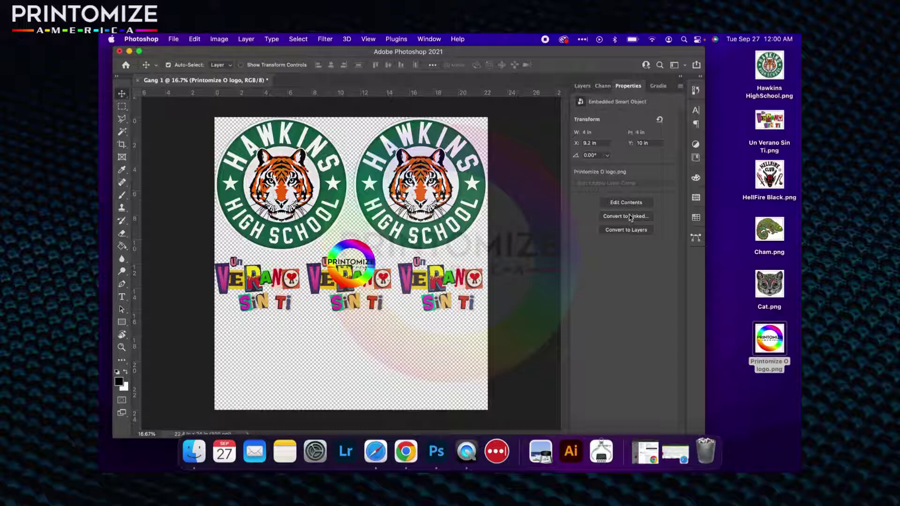
{"action": "left_click", "coordinate": [626, 230]}
{"action": "left_click", "coordinate": [480, 199]}
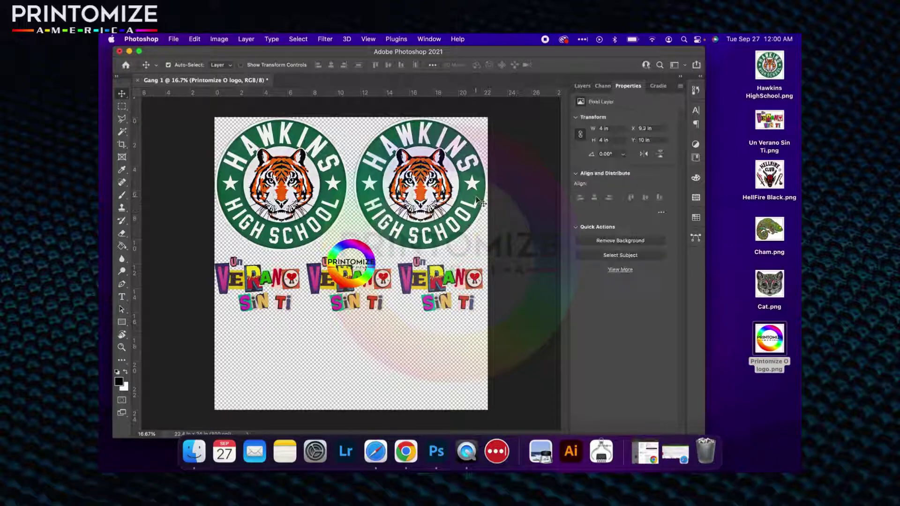
Set the logo height to 2.5 in and move it bottom-left, below the Verano row
{"action": "double_click", "coordinate": [605, 139]}
{"action": "type", "text": "2.5"}
{"action": "key", "text": "Return"}
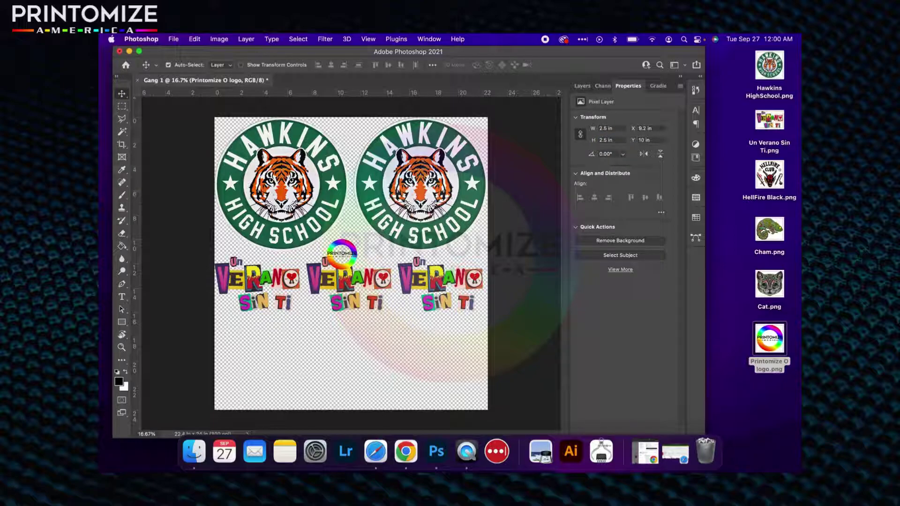
{"action": "left_click", "coordinate": [583, 86]}
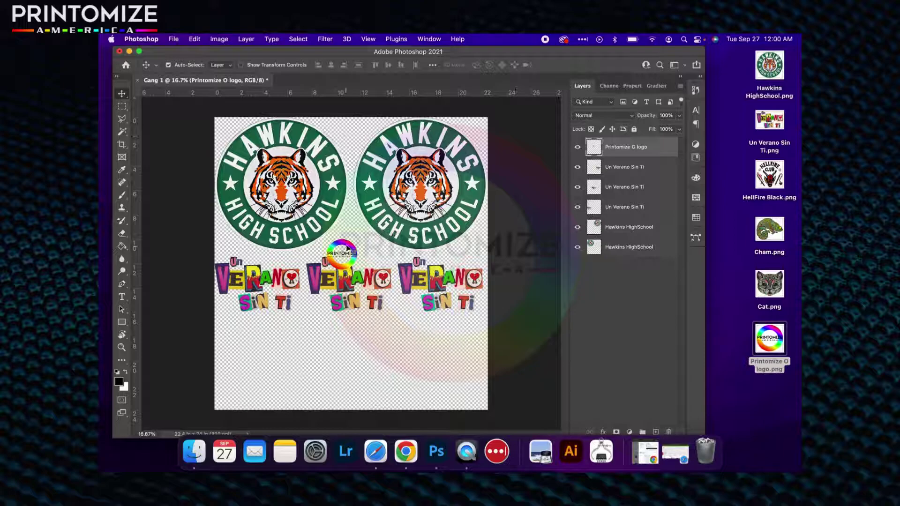
{"action": "mouse_move", "coordinate": [341, 252]}
{"action": "left_mouse_down"}
{"action": "mouse_move", "coordinate": [228, 331]}
{"action": "mouse_move", "coordinate": [235, 325]}
{"action": "left_mouse_up"}
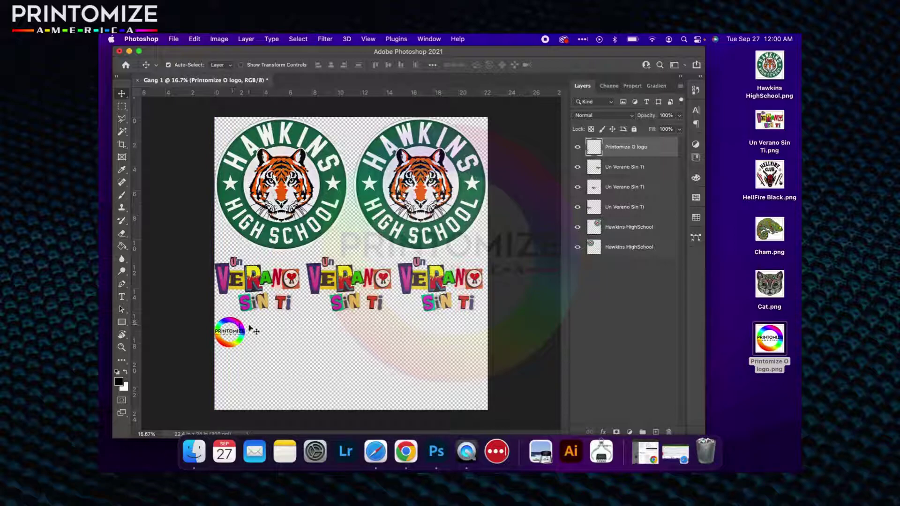
{"action": "scroll", "coordinate": [250, 328], "scroll_direction": "up", "scroll_amount": 3}
{"action": "scroll", "coordinate": [251, 328], "scroll_direction": "up", "scroll_amount": 2}
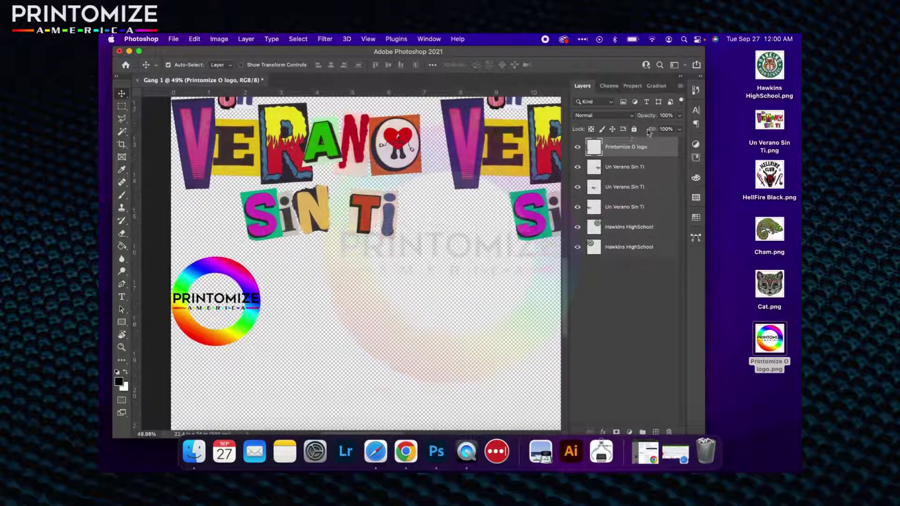
Duplicate the logo and place the copy to the right of the first one
{"action": "key", "text": "super+j"}
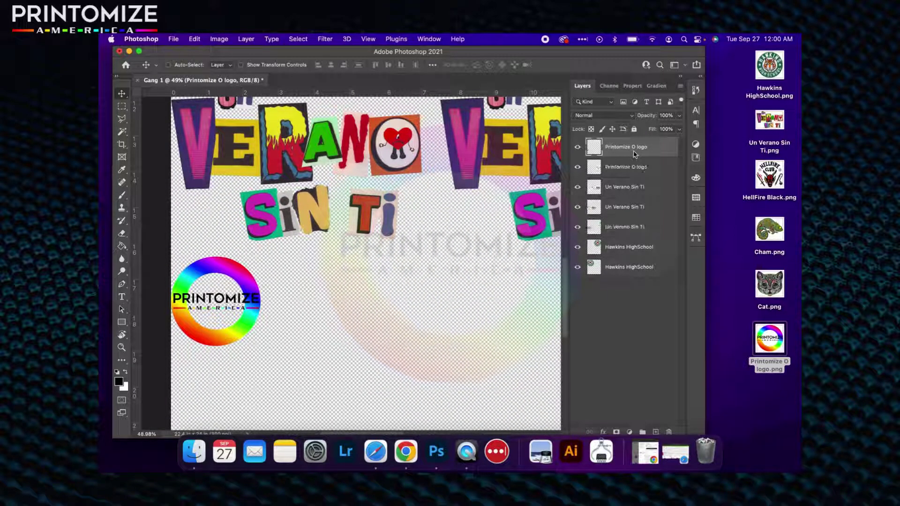
{"action": "key", "text": "super+t"}
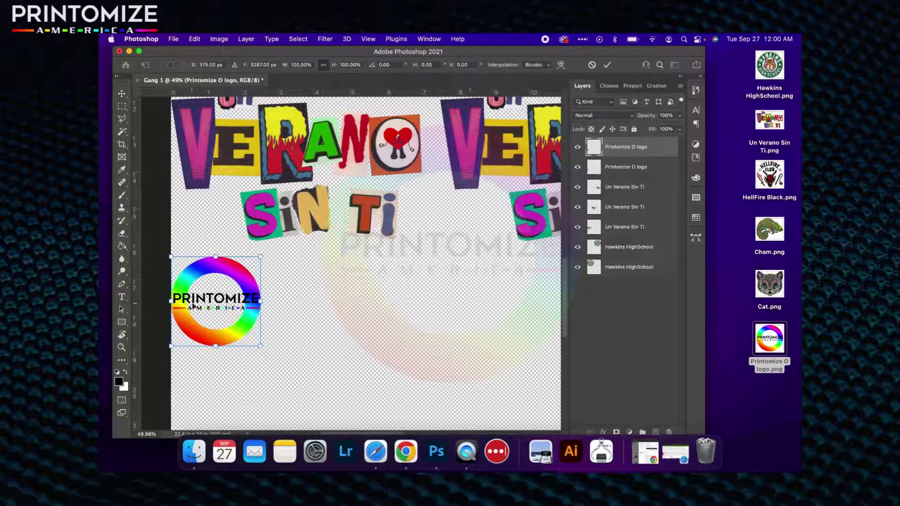
{"action": "mouse_move", "coordinate": [184, 284]}
{"action": "left_mouse_down"}
{"action": "mouse_move", "coordinate": [292, 283]}
{"action": "mouse_move", "coordinate": [285, 286]}
{"action": "left_mouse_up"}
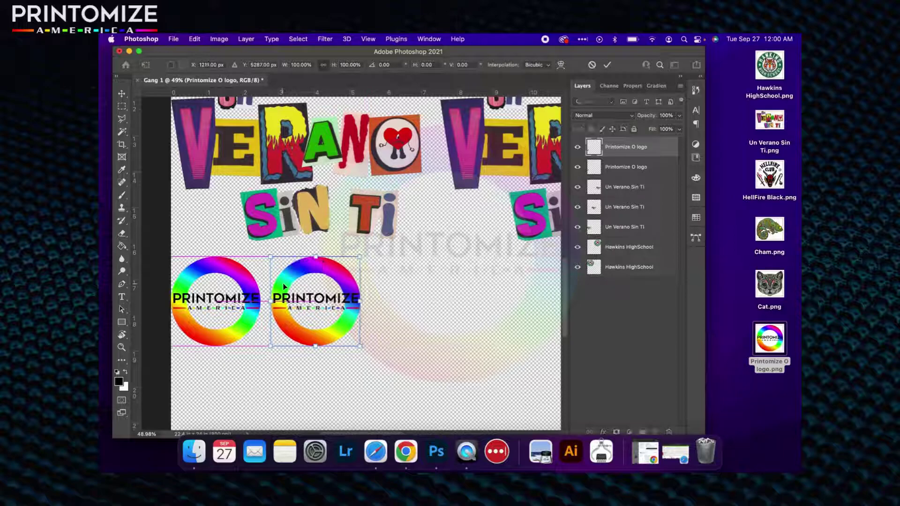
{"action": "key", "text": "Return"}
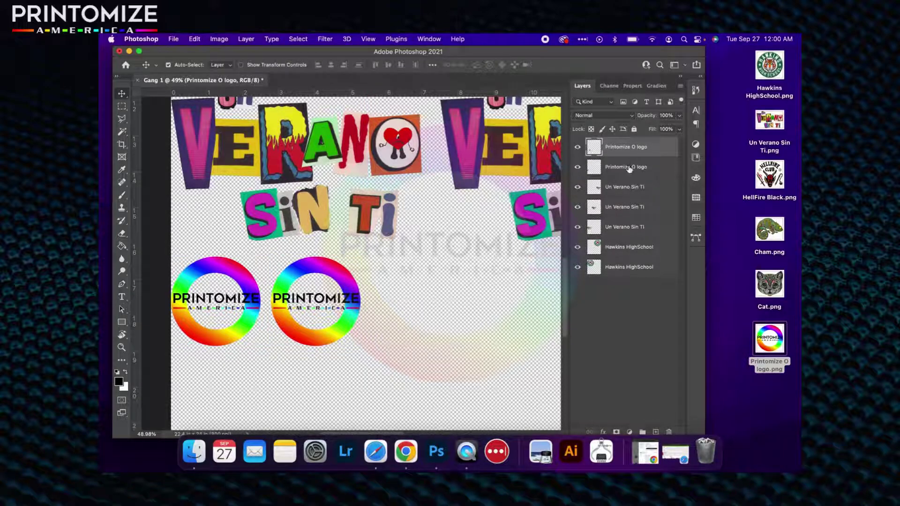
Duplicate both logo layers and shift the pair right of the first two
{"action": "left_click", "coordinate": [629, 168], "text": "shift"}
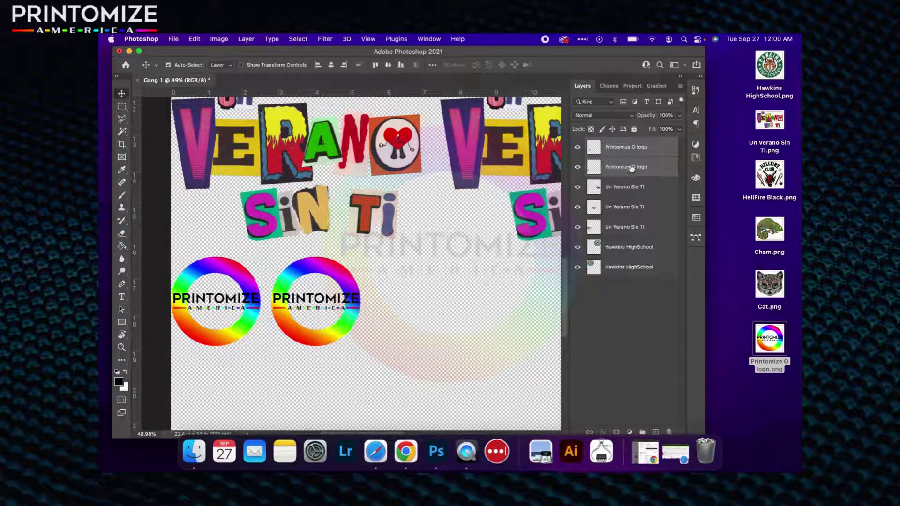
{"action": "key", "text": "super+v"}
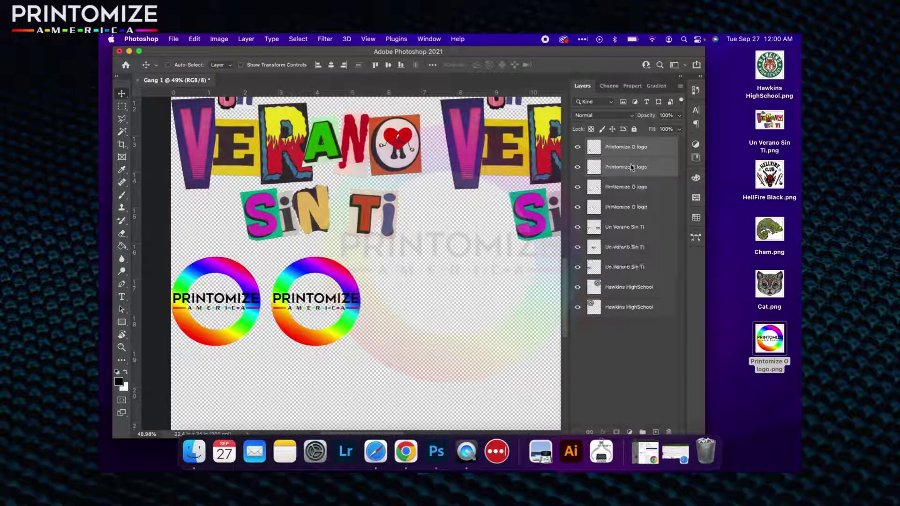
{"action": "key", "text": "super+t"}
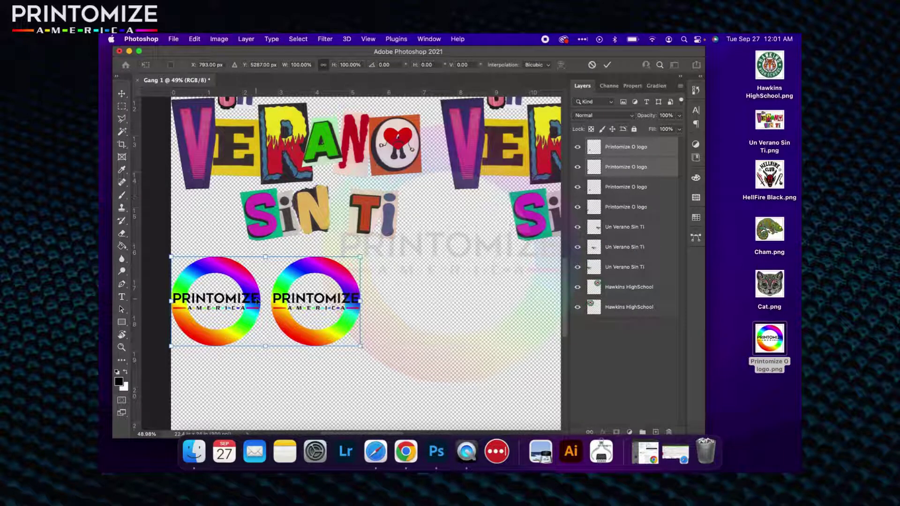
{"action": "left_click_drag", "start_coordinate": [281, 295], "coordinate": [461, 297]}
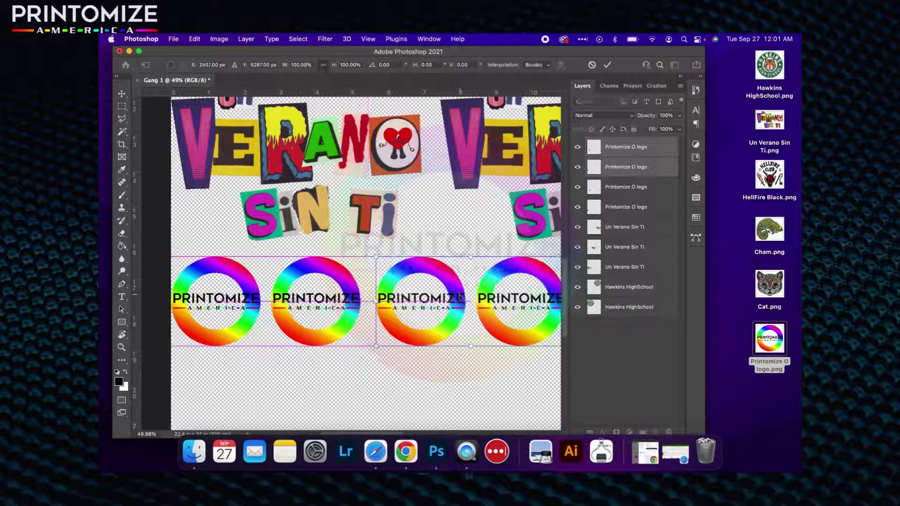
{"action": "scroll", "coordinate": [460, 297], "scroll_direction": "down", "scroll_amount": 5}
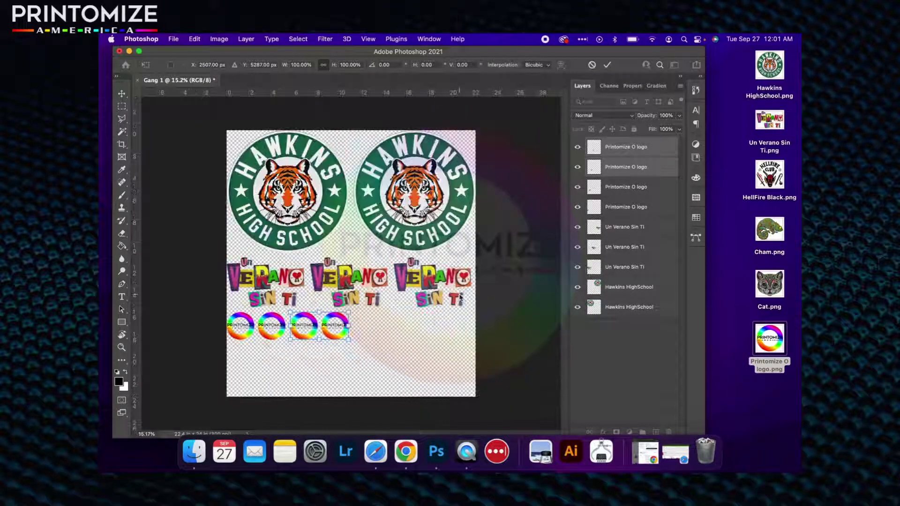
{"action": "key", "text": "Return"}
{"action": "left_click", "coordinate": [628, 202]}
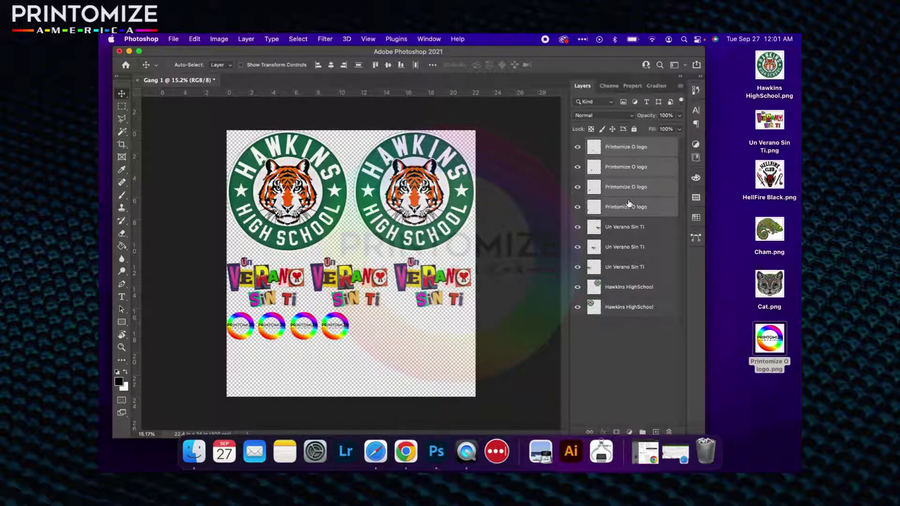
Duplicate the four logos and shift them right to complete the eight-logo row
{"action": "key", "text": "super+z"}
{"action": "key", "text": "super+j"}
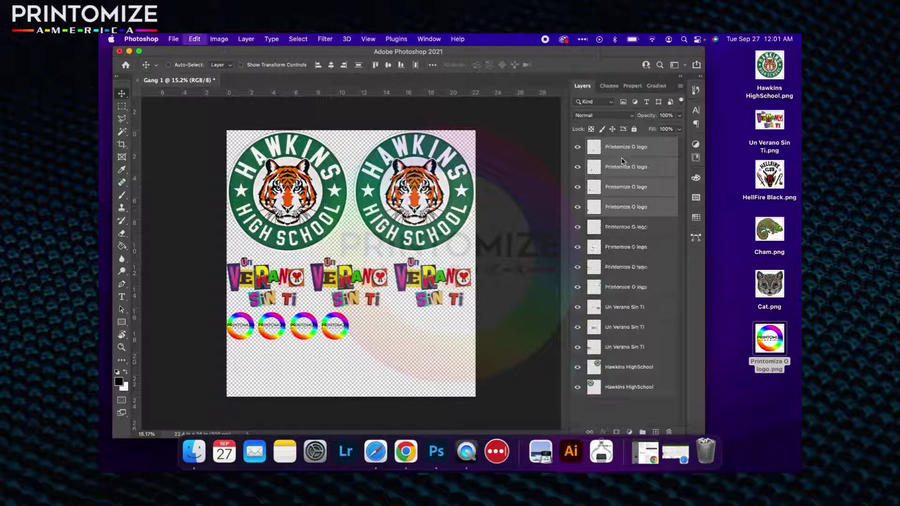
{"action": "key", "text": "super+t"}
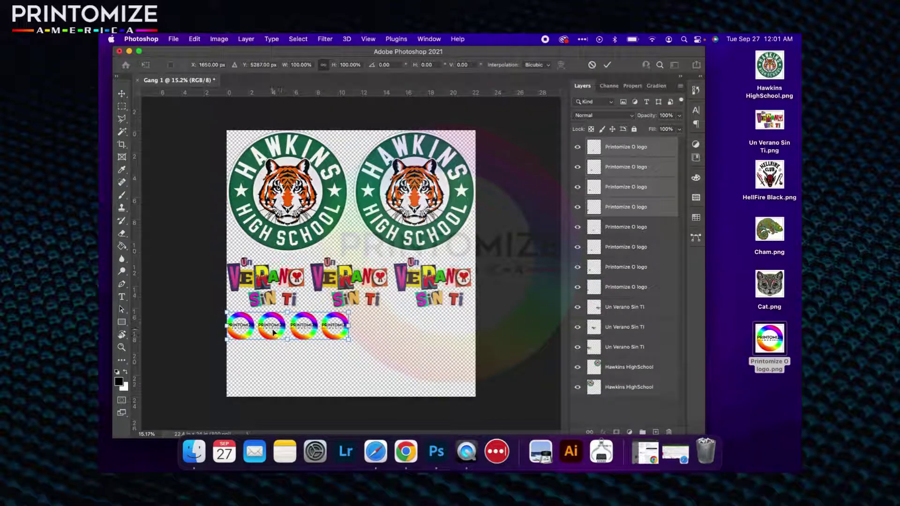
{"action": "left_click_drag", "start_coordinate": [280, 336], "coordinate": [398, 323]}
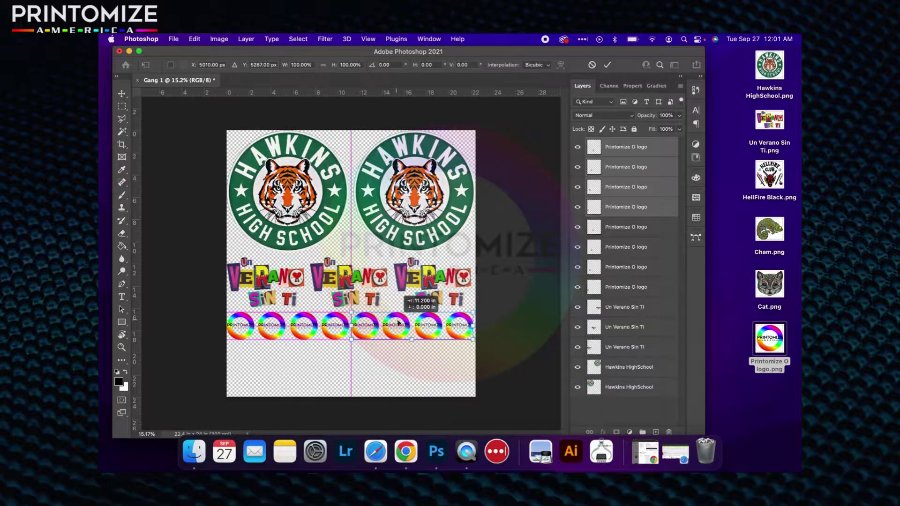
{"action": "key", "text": "Return"}
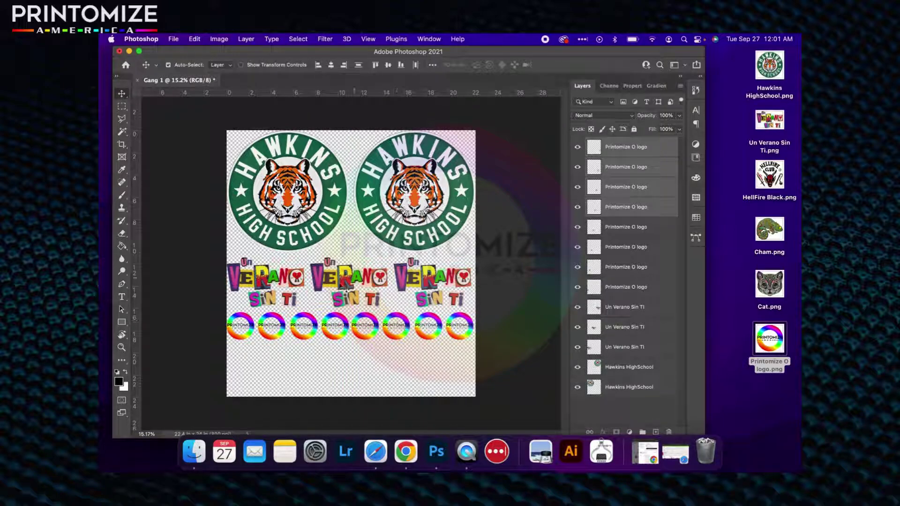
{"action": "left_click", "coordinate": [642, 148]}
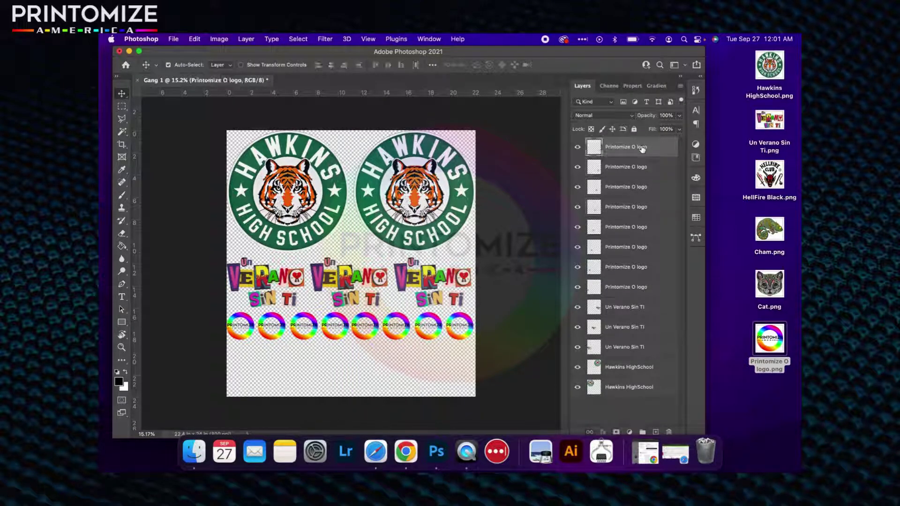
Crop the sheet's bottom edge up to sit just below the Printomize logo row
{"action": "left_click", "coordinate": [122, 144]}
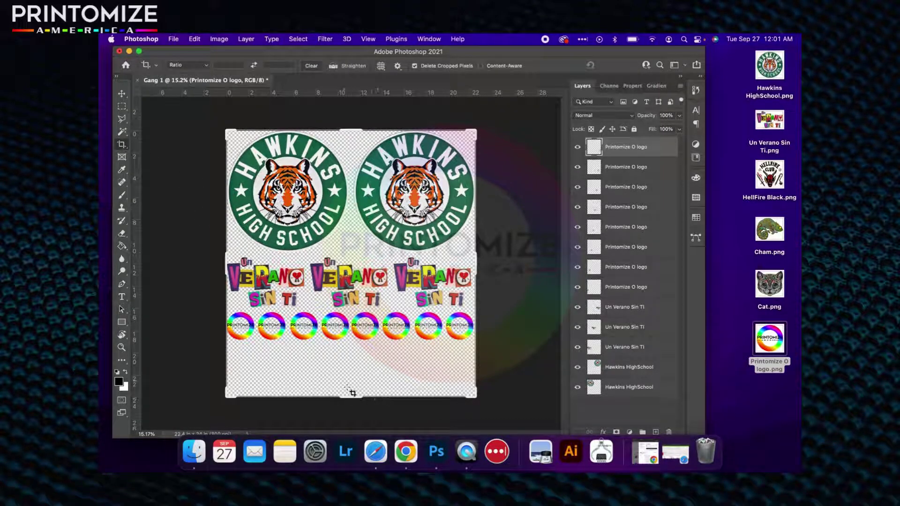
{"action": "left_click_drag", "start_coordinate": [352, 393], "coordinate": [353, 375]}
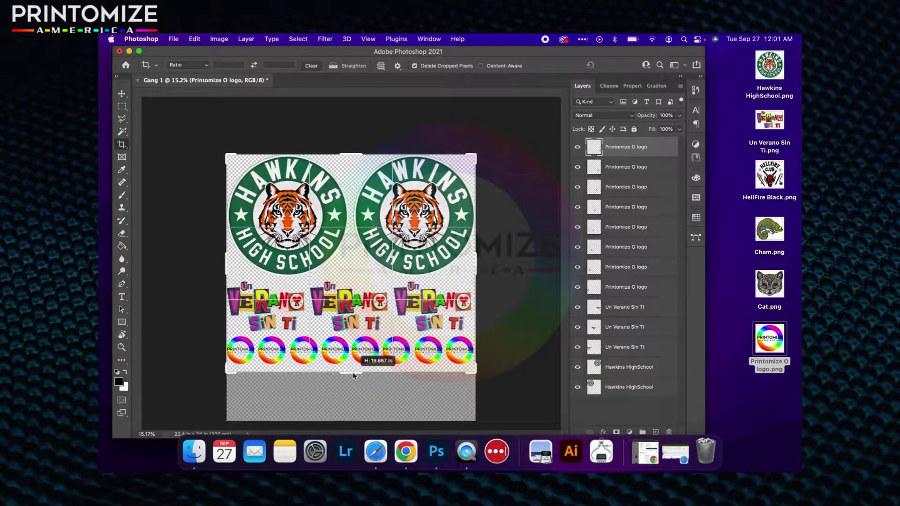
{"action": "left_click_drag", "start_coordinate": [354, 376], "coordinate": [354, 374]}
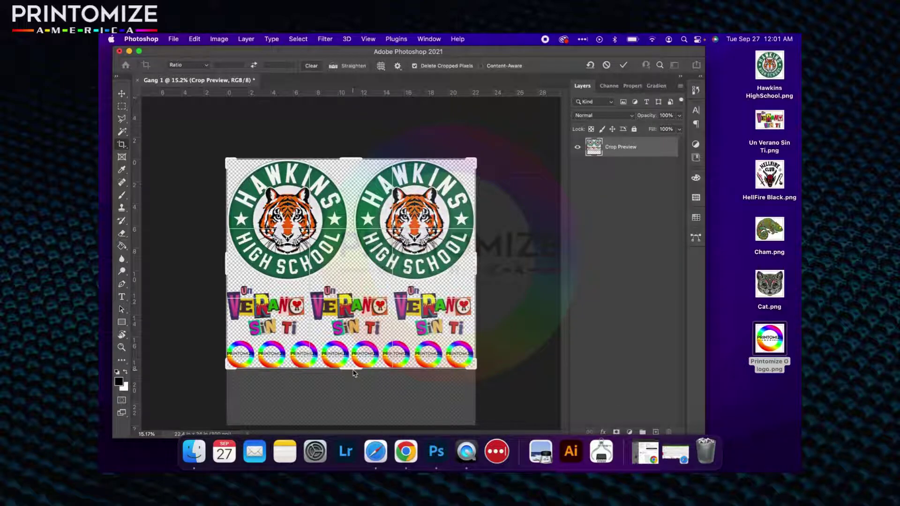
{"action": "key", "text": "Return"}
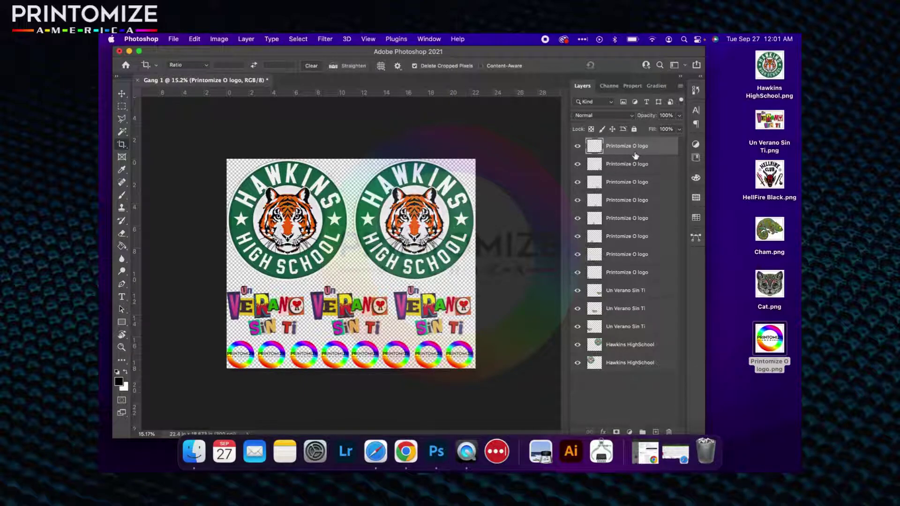
Combine all the document's layers into one smart object
{"action": "left_click", "coordinate": [639, 363], "text": "shift"}
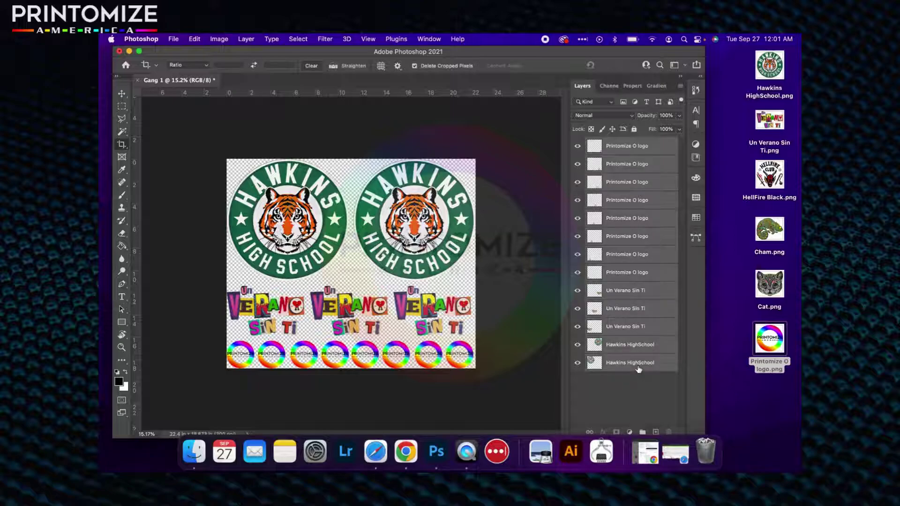
{"action": "right_click", "coordinate": [644, 204]}
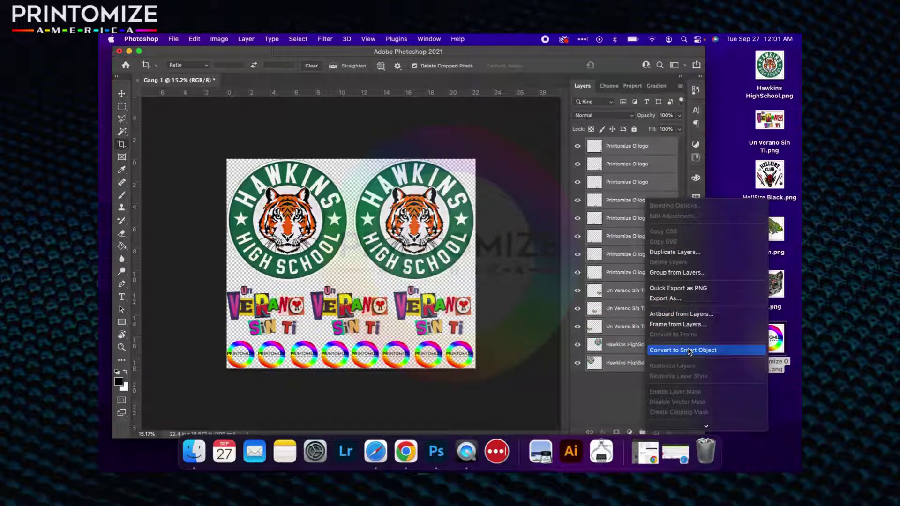
{"action": "left_click", "coordinate": [689, 351]}
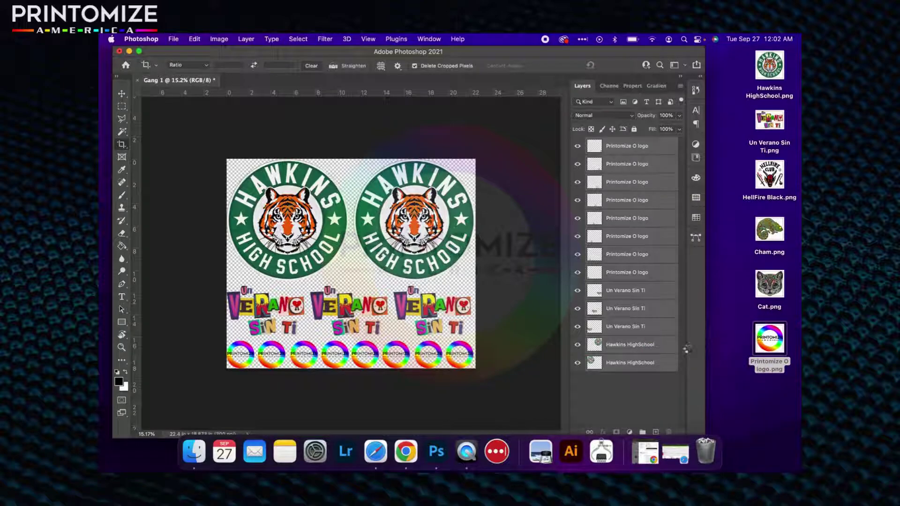
Rasterize the combined Printomize O logo layer
{"action": "right_click", "coordinate": [620, 152]}
{"action": "left_click", "coordinate": [620, 152]}
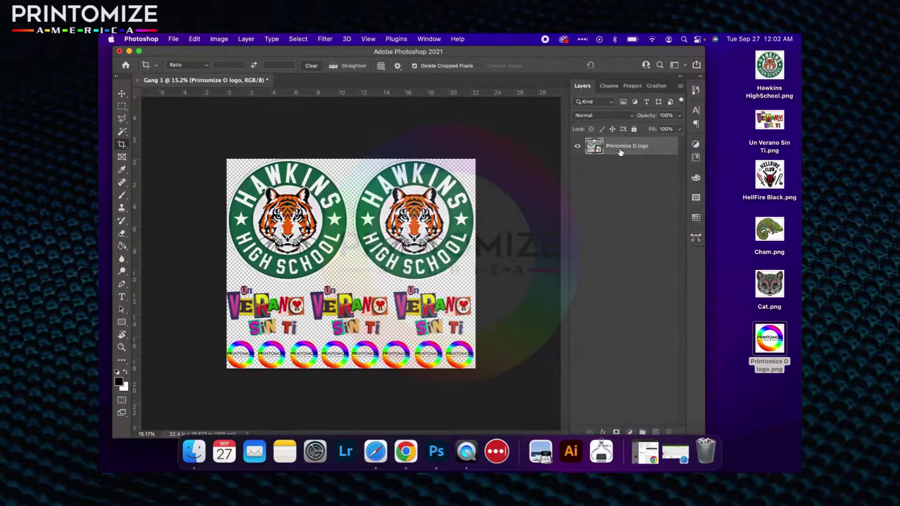
{"action": "right_click", "coordinate": [619, 152]}
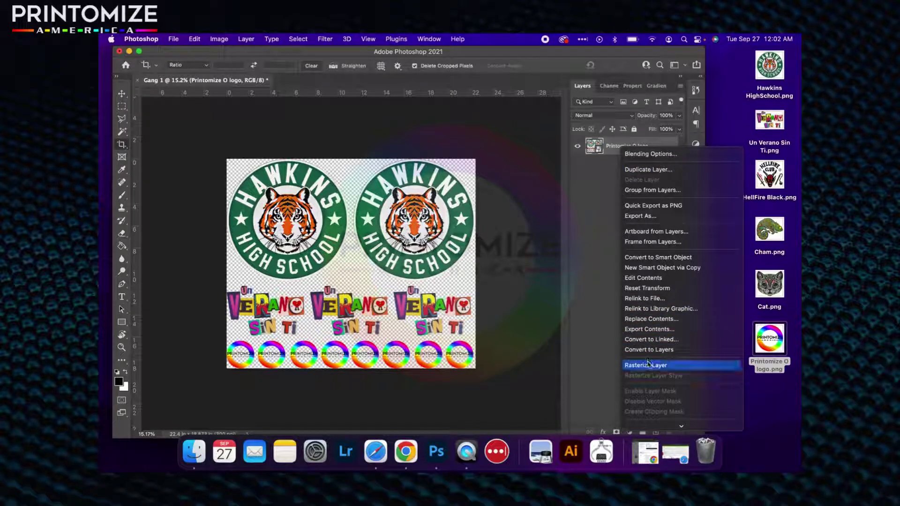
{"action": "left_click", "coordinate": [649, 365]}
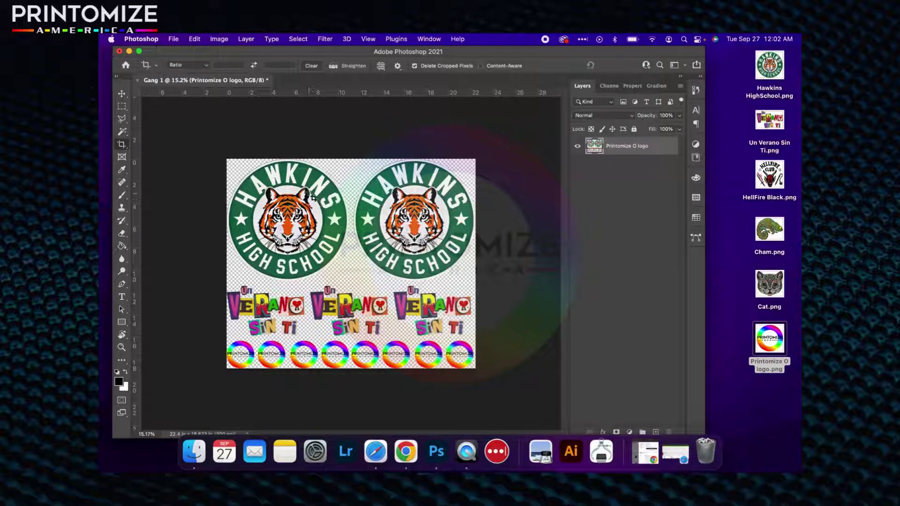
{"action": "scroll", "coordinate": [313, 198], "scroll_direction": "up", "scroll_amount": 2}
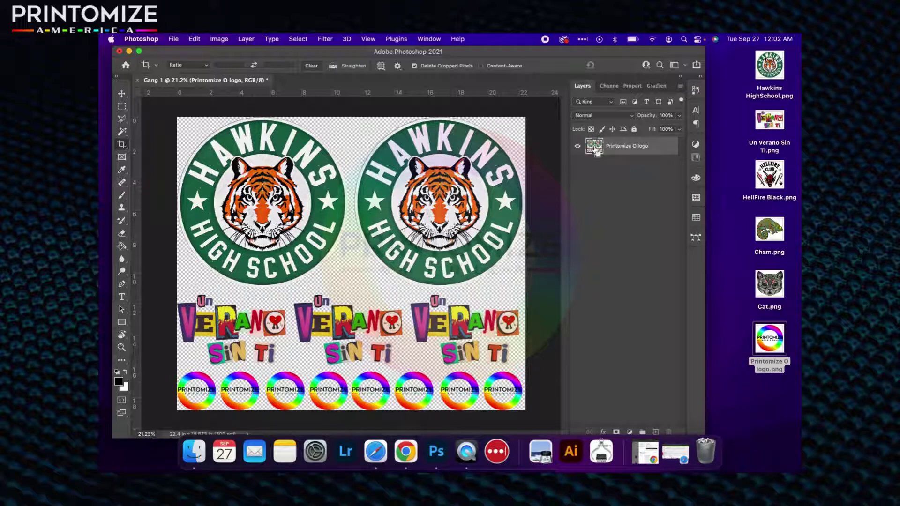
Load the Printomize O layer's pixels as a selection of all the artwork
{"action": "left_click", "coordinate": [596, 149], "text": "super"}
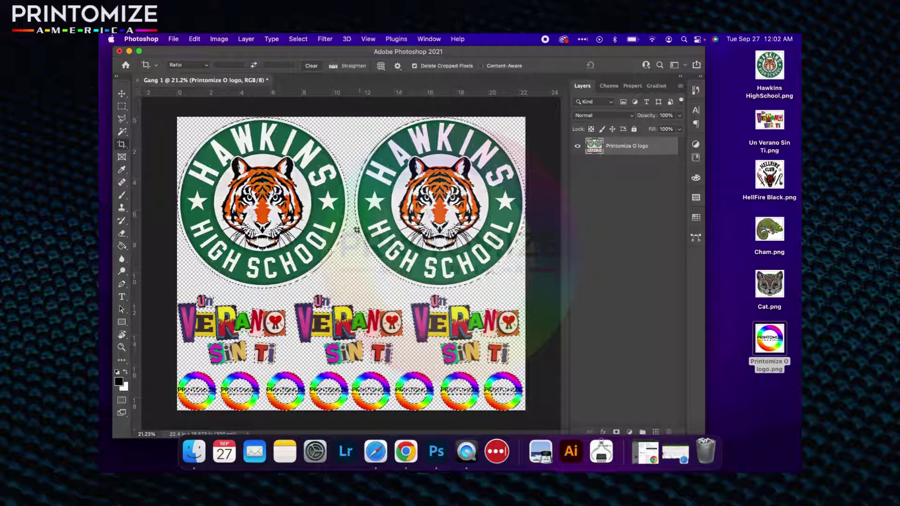
{"action": "scroll", "coordinate": [296, 268], "scroll_direction": "up", "scroll_amount": 5}
{"action": "scroll", "coordinate": [295, 268], "scroll_direction": "down", "scroll_amount": 3}
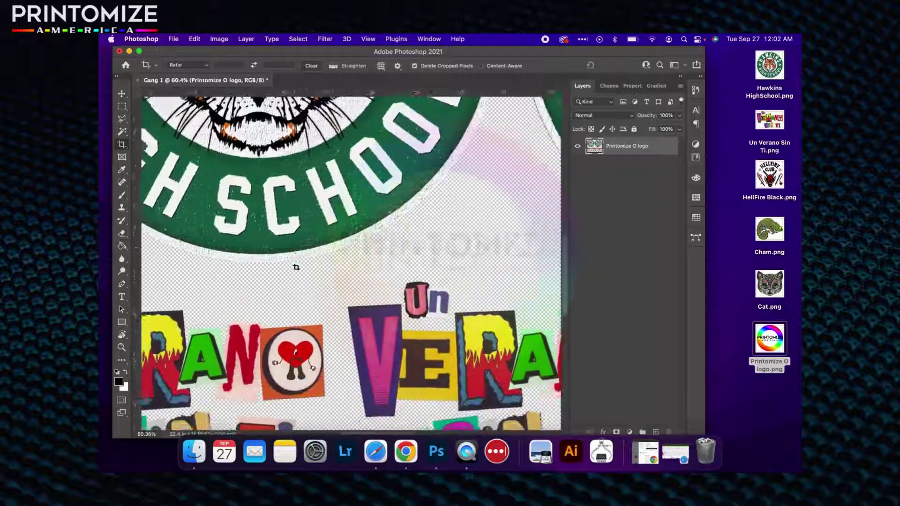
{"action": "scroll", "coordinate": [296, 267], "scroll_direction": "down", "scroll_amount": 3}
{"action": "scroll", "coordinate": [296, 267], "scroll_direction": "right", "scroll_amount": 3}
{"action": "scroll", "coordinate": [295, 267], "scroll_direction": "up", "scroll_amount": 3}
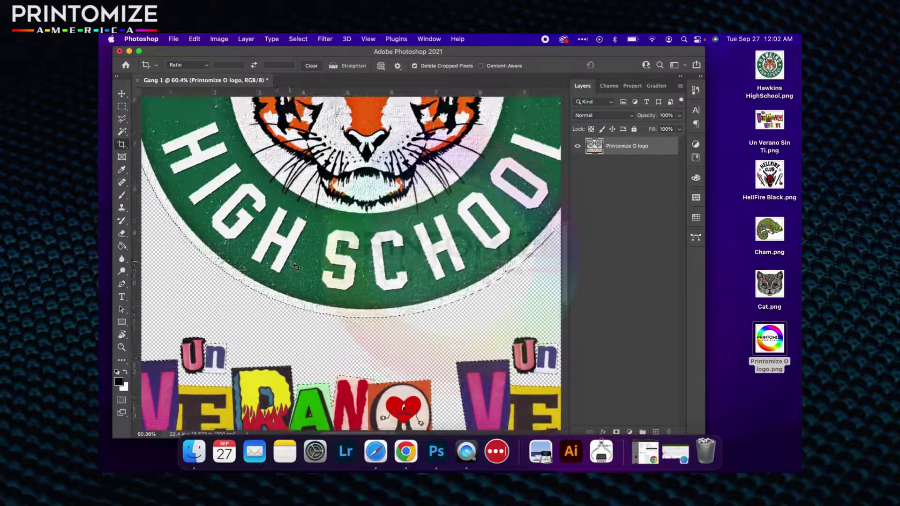
{"action": "scroll", "coordinate": [295, 267], "scroll_direction": "down", "scroll_amount": 3}
{"action": "scroll", "coordinate": [295, 267], "scroll_direction": "down", "scroll_amount": 5}
{"action": "scroll", "coordinate": [295, 302], "scroll_direction": "up", "scroll_amount": 3}
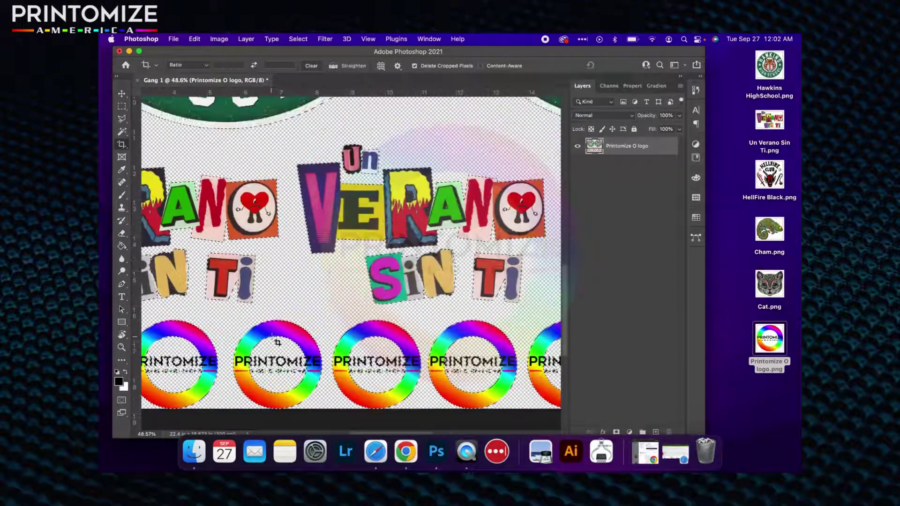
{"action": "scroll", "coordinate": [277, 343], "scroll_direction": "up", "scroll_amount": 3}
{"action": "scroll", "coordinate": [278, 342], "scroll_direction": "up", "scroll_amount": 5}
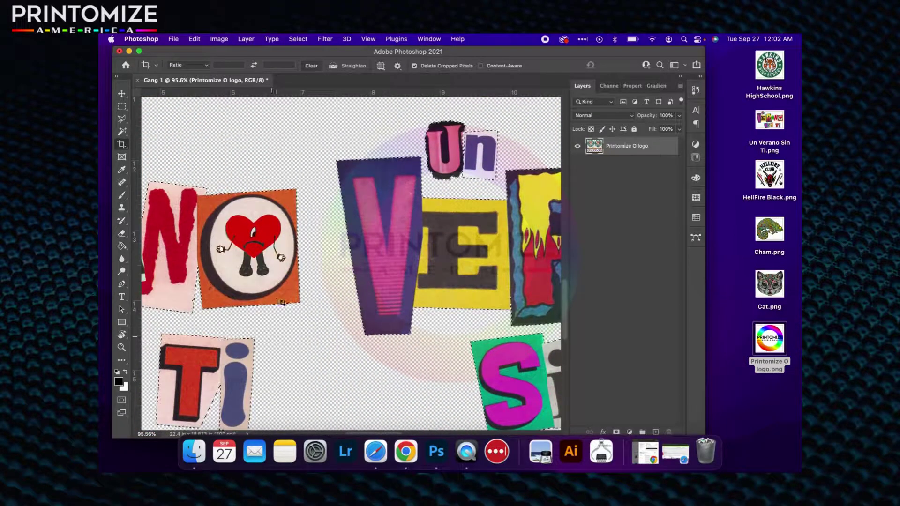
{"action": "scroll", "coordinate": [281, 302], "scroll_direction": "up", "scroll_amount": 5}
{"action": "scroll", "coordinate": [378, 306], "scroll_direction": "up", "scroll_amount": 3}
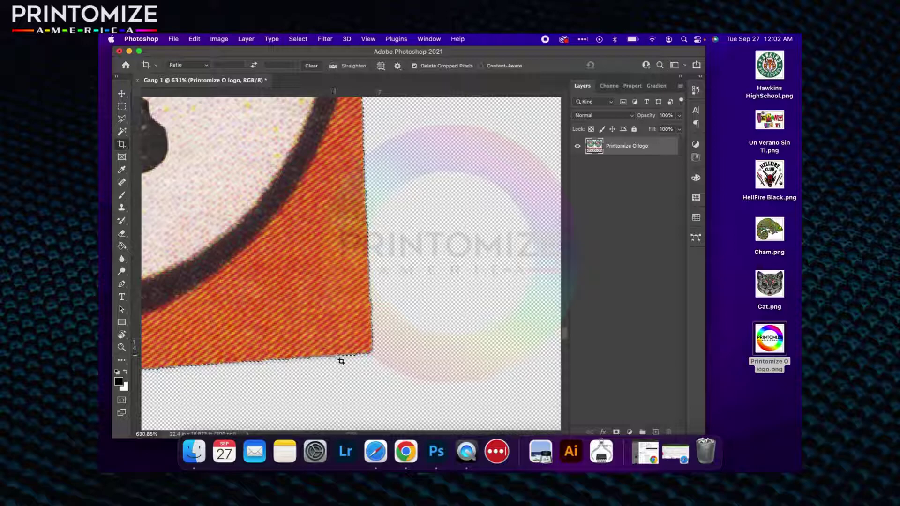
{"action": "scroll", "coordinate": [340, 361], "scroll_direction": "down", "scroll_amount": 2}
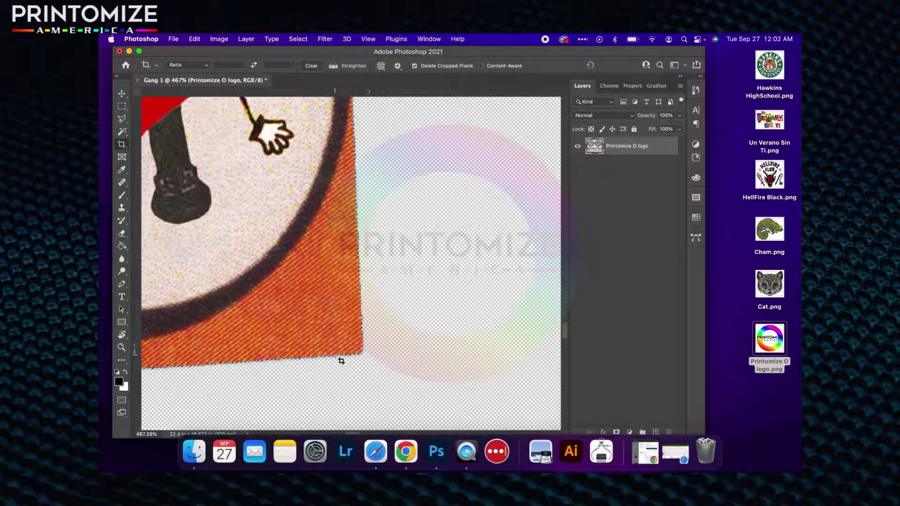
{"action": "scroll", "coordinate": [340, 361], "scroll_direction": "up", "scroll_amount": 3}
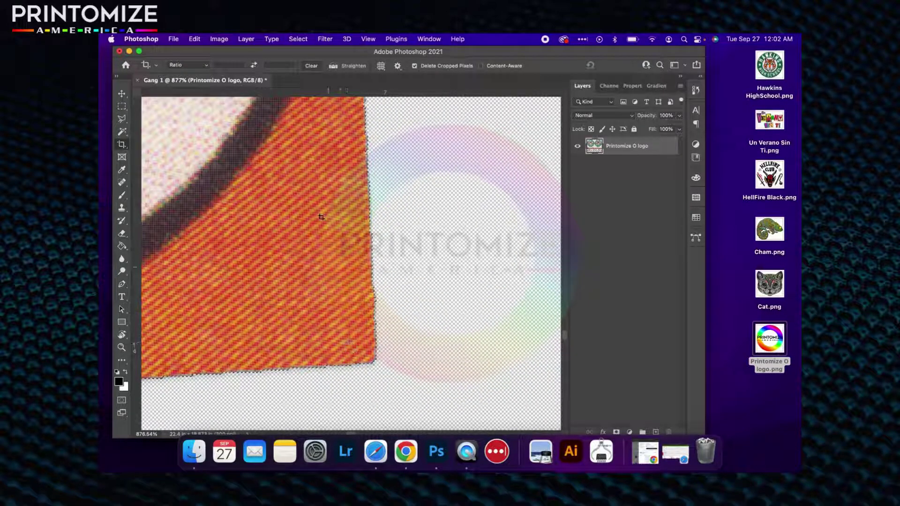
{"action": "left_click", "coordinate": [299, 39]}
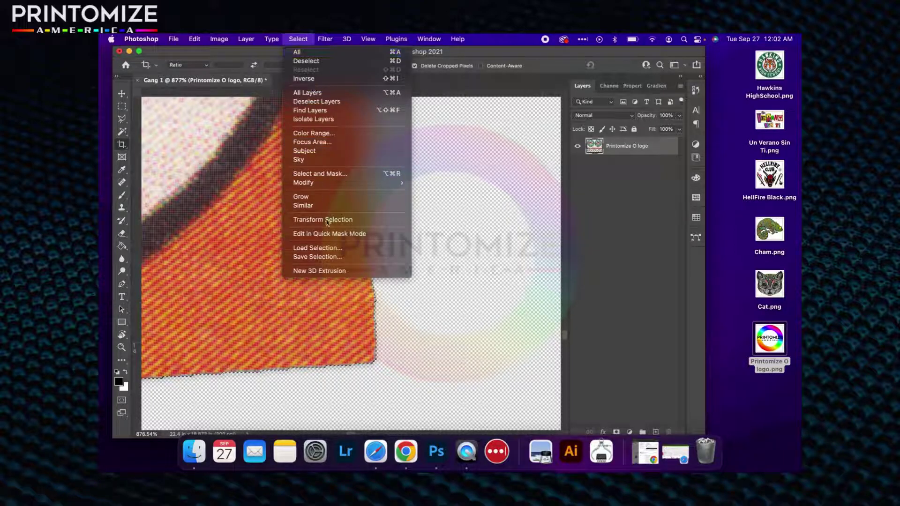
{"action": "mouse_move", "coordinate": [304, 182]}
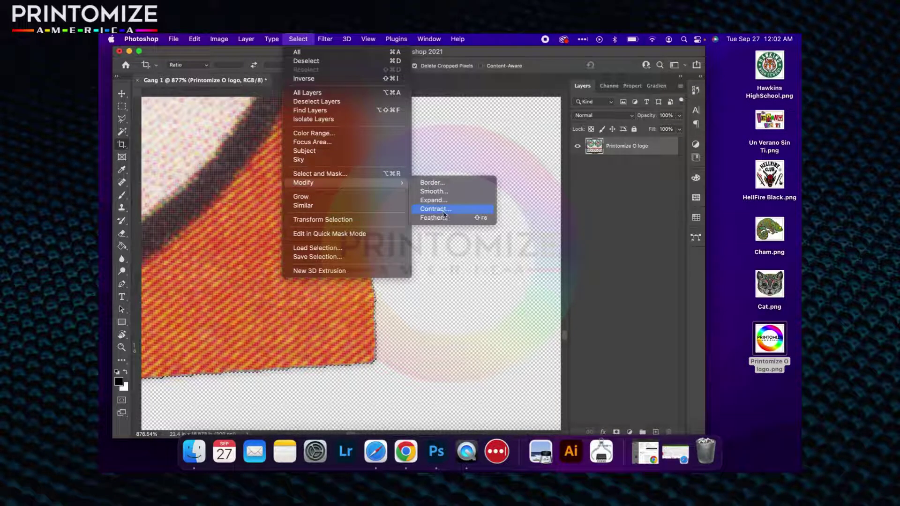
Contract the artwork selection by 2 pixels using Select > Modify > Contract
{"action": "left_click", "coordinate": [444, 210]}
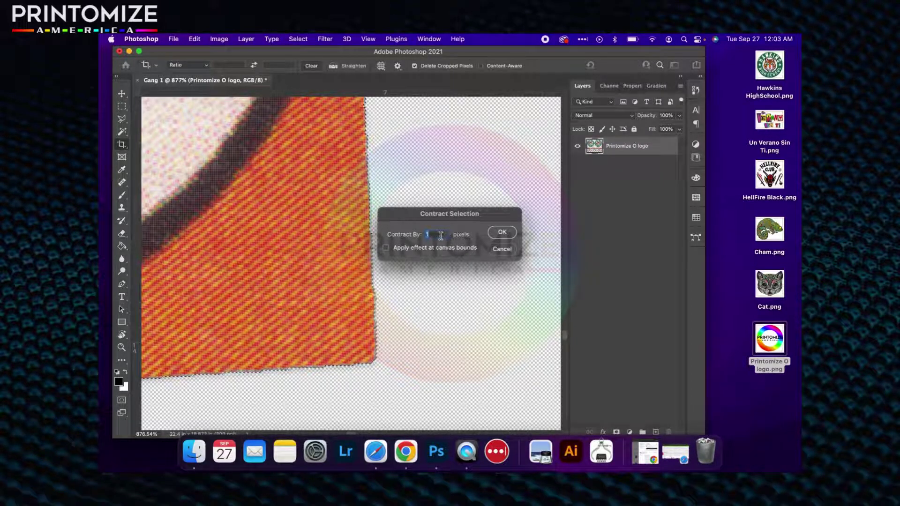
{"action": "scroll", "coordinate": [360, 301], "scroll_direction": "down", "scroll_amount": 3}
{"action": "scroll", "coordinate": [360, 301], "scroll_direction": "down", "scroll_amount": 3}
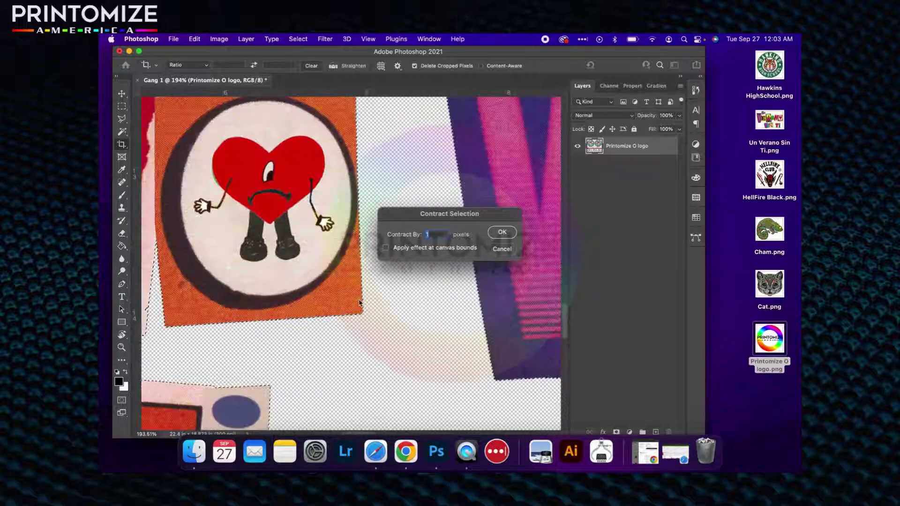
{"action": "scroll", "coordinate": [360, 301], "scroll_direction": "down", "scroll_amount": 3}
{"action": "scroll", "coordinate": [360, 301], "scroll_direction": "down", "scroll_amount": 1}
{"action": "scroll", "coordinate": [324, 286], "scroll_direction": "up", "scroll_amount": 4}
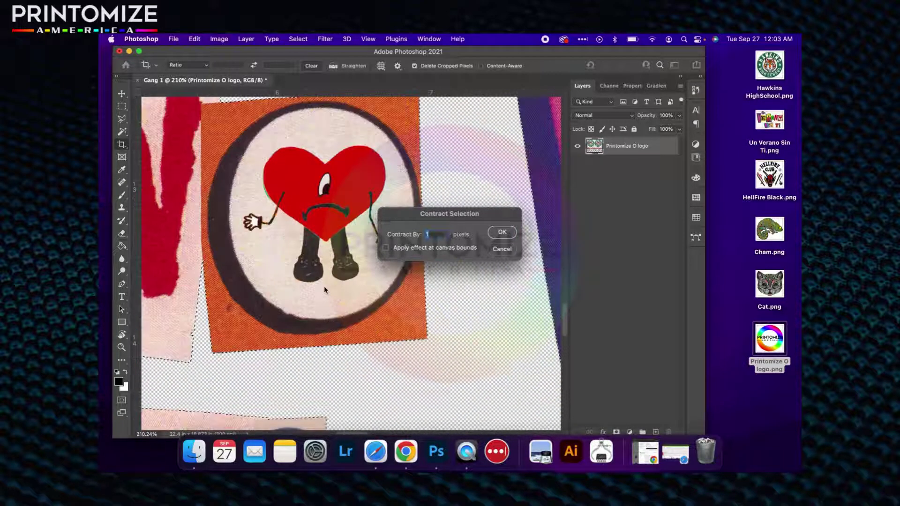
{"action": "scroll", "coordinate": [324, 286], "scroll_direction": "up", "scroll_amount": 3}
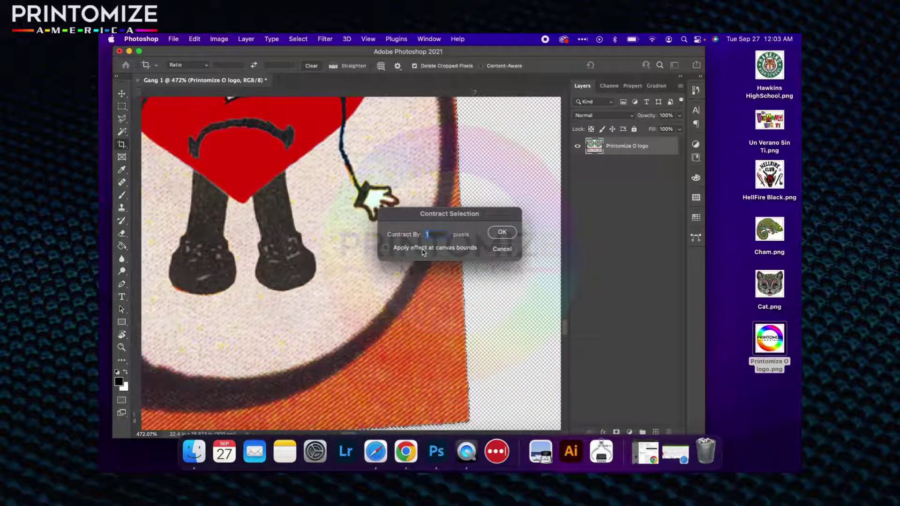
{"action": "type", "text": "2"}
{"action": "scroll", "coordinate": [376, 195], "scroll_direction": "down", "scroll_amount": 3}
{"action": "scroll", "coordinate": [394, 316], "scroll_direction": "down", "scroll_amount": 4}
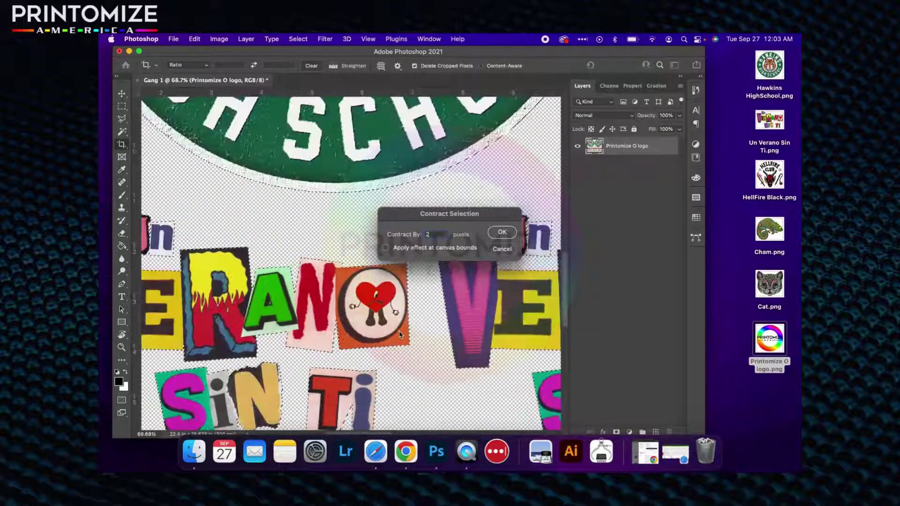
{"action": "left_click", "coordinate": [504, 233]}
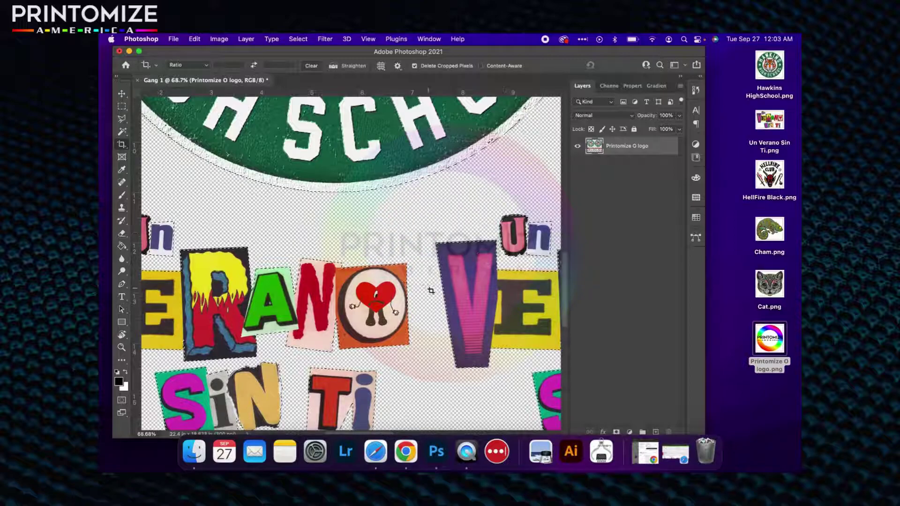
{"action": "scroll", "coordinate": [410, 261], "scroll_direction": "up", "scroll_amount": 5}
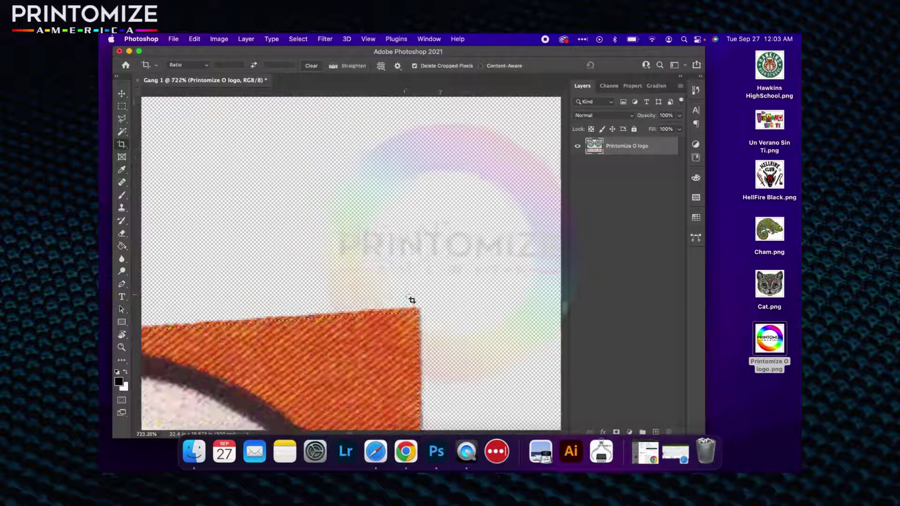
{"action": "scroll", "coordinate": [411, 281], "scroll_direction": "up", "scroll_amount": 3}
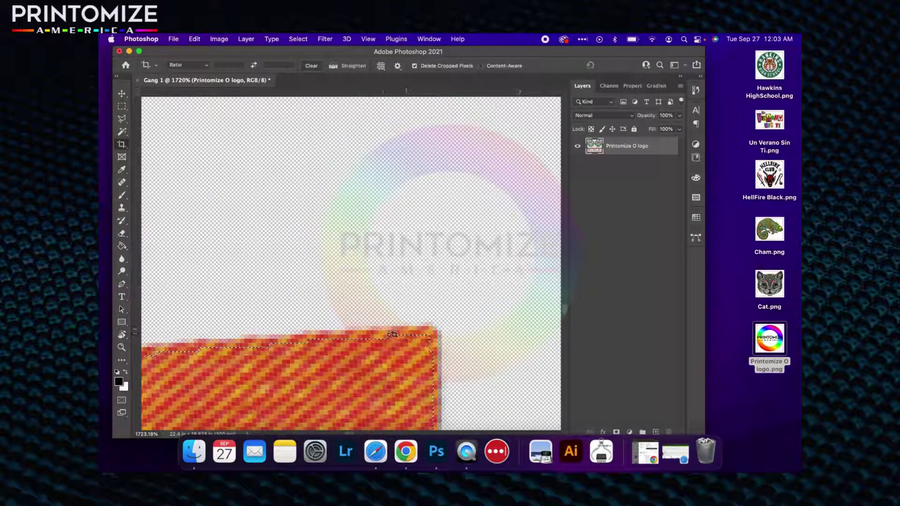
{"action": "scroll", "coordinate": [422, 337], "scroll_direction": "down", "scroll_amount": 2}
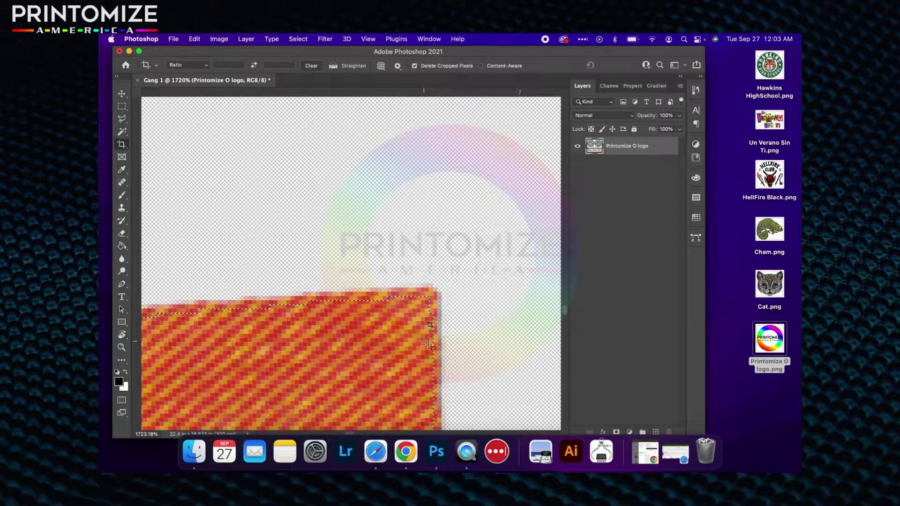
{"action": "scroll", "coordinate": [430, 327], "scroll_direction": "down", "scroll_amount": 4}
{"action": "scroll", "coordinate": [430, 327], "scroll_direction": "down", "scroll_amount": 6}
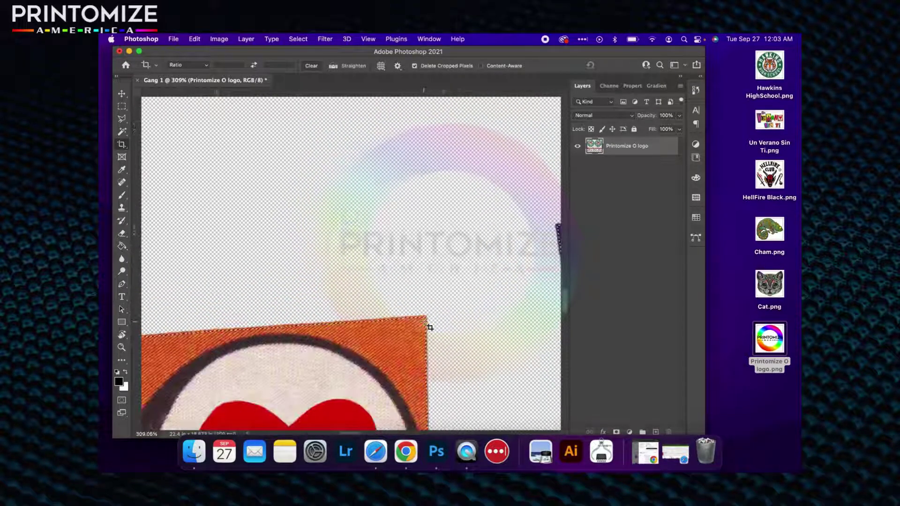
{"action": "scroll", "coordinate": [429, 327], "scroll_direction": "down", "scroll_amount": 4}
{"action": "scroll", "coordinate": [430, 327], "scroll_direction": "down", "scroll_amount": 3}
{"action": "scroll", "coordinate": [436, 309], "scroll_direction": "up", "scroll_amount": 2}
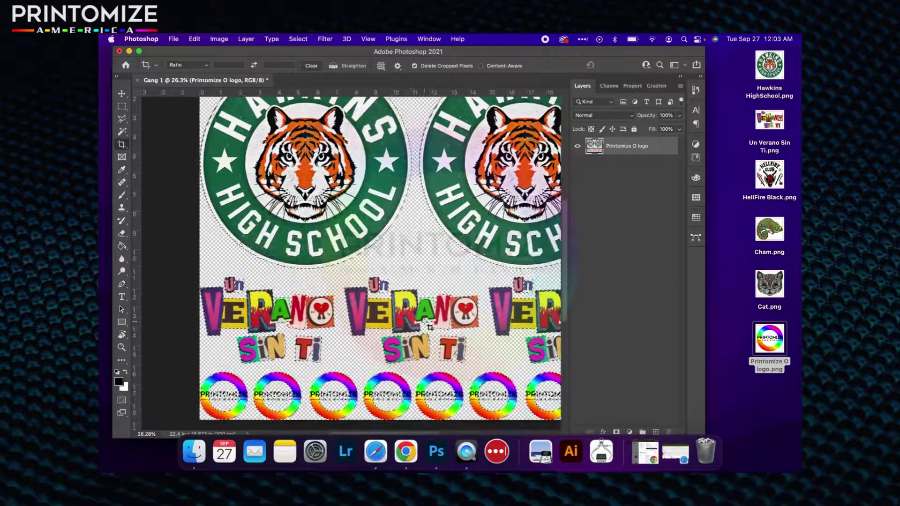
{"action": "scroll", "coordinate": [445, 293], "scroll_direction": "down", "scroll_amount": 2}
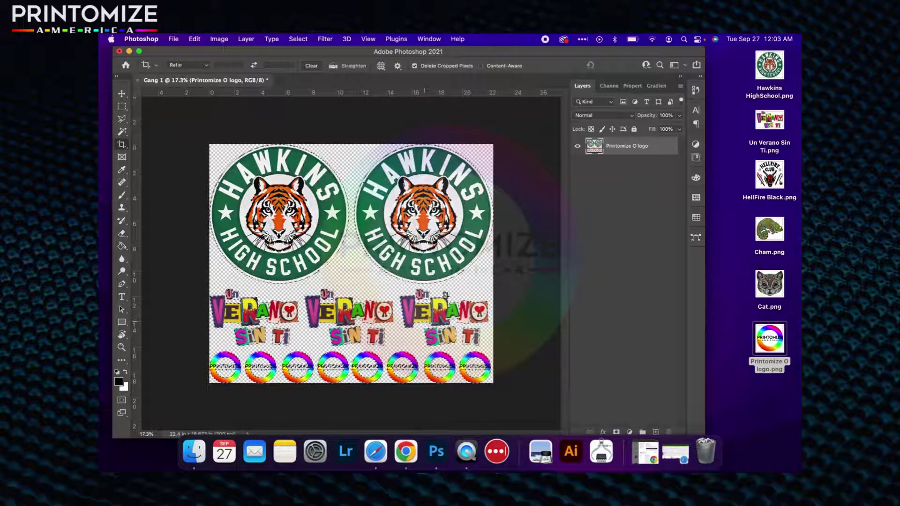
{"action": "left_click", "coordinate": [609, 86]}
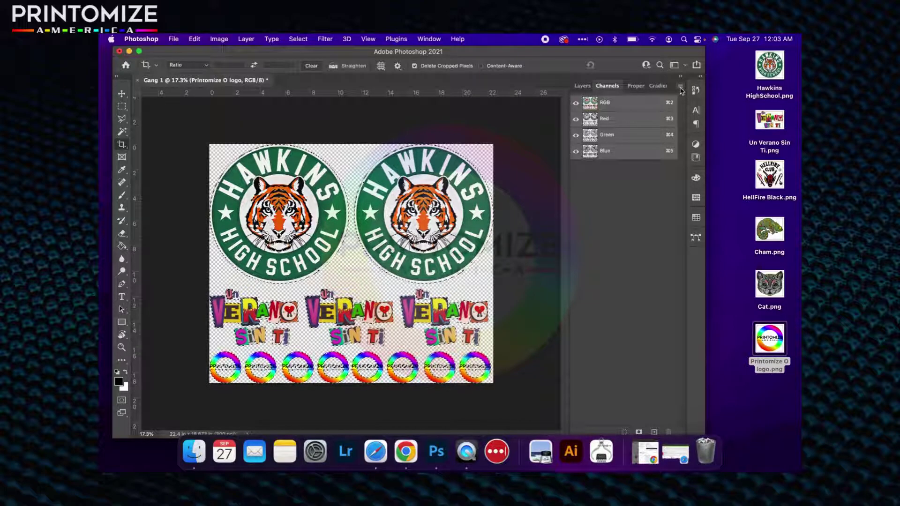
Add a new spot channel named W1 at 85% solidity from the selection
{"action": "left_click", "coordinate": [681, 89]}
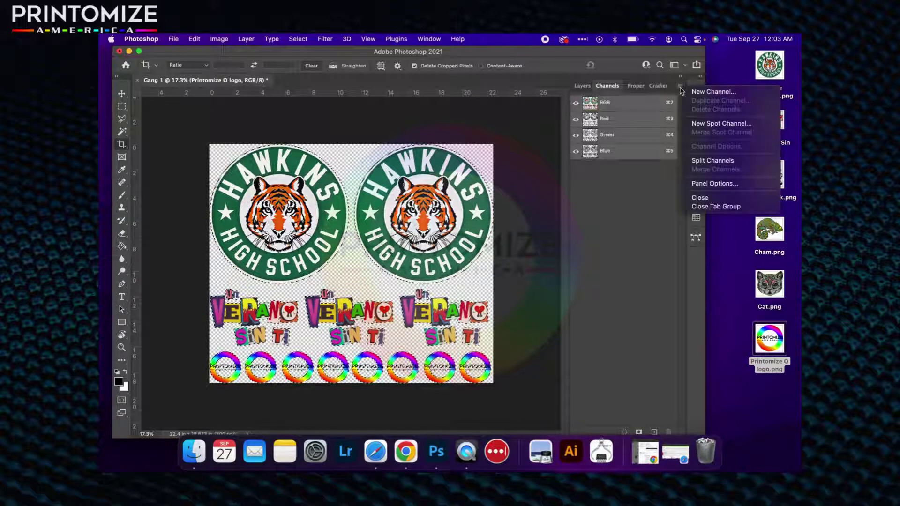
{"action": "left_click", "coordinate": [720, 124]}
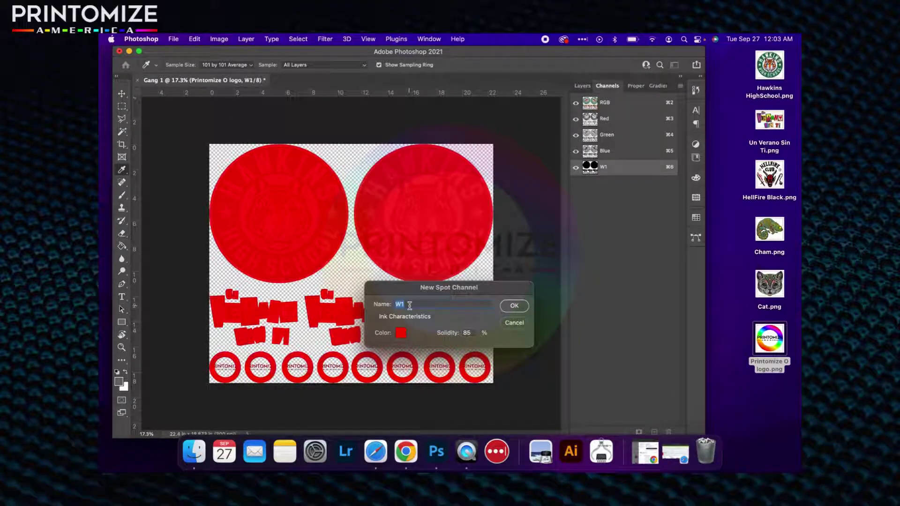
{"action": "type", "text": "W"}
{"action": "type", "text": "i"}
{"action": "type", "text": "5"}
{"action": "double_click", "coordinate": [469, 332]}
{"action": "type", "text": "100"}
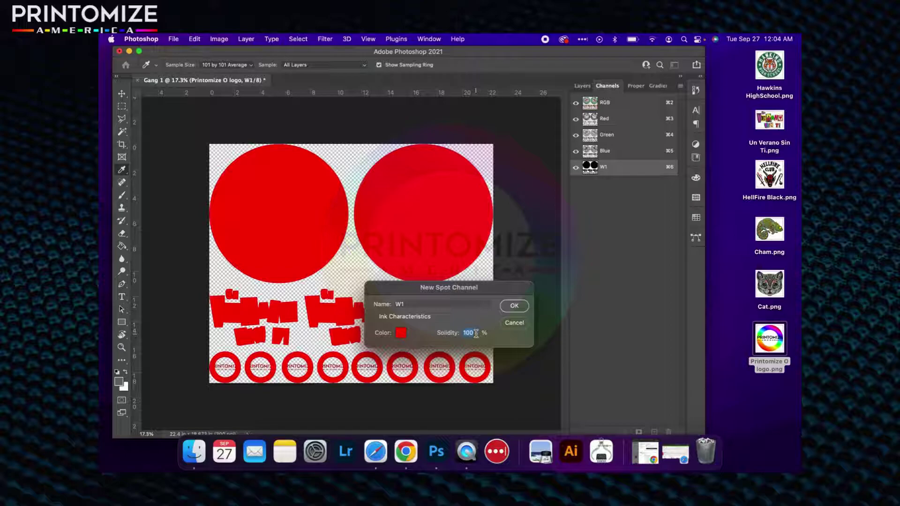
{"action": "type", "text": "85"}
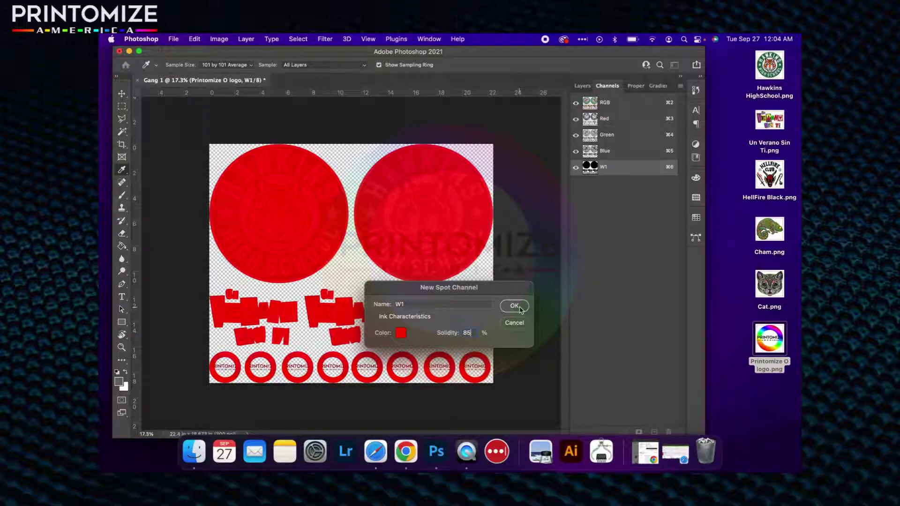
{"action": "left_click", "coordinate": [515, 306]}
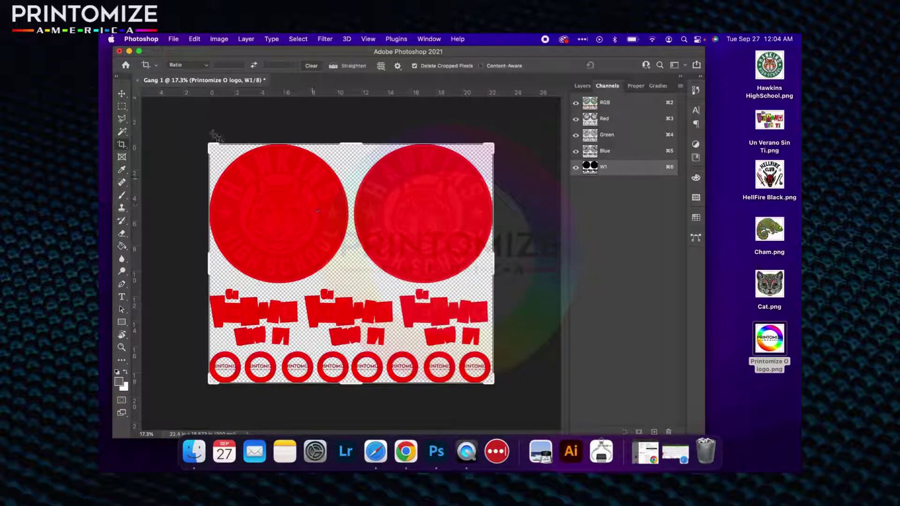
Switch to the Move tool and check the W1 ink at the sheet's left edge
{"action": "left_click", "coordinate": [121, 94]}
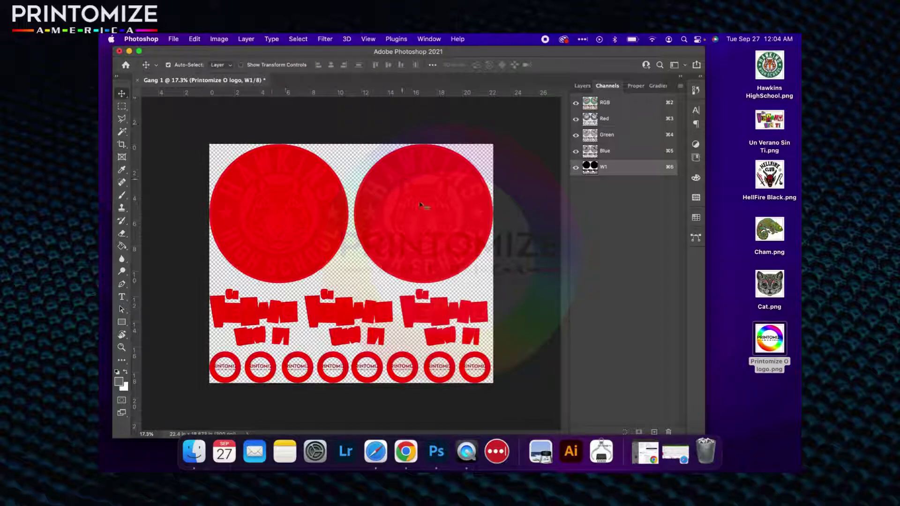
{"action": "scroll", "coordinate": [280, 146], "scroll_direction": "up", "scroll_amount": 2}
{"action": "scroll", "coordinate": [277, 142], "scroll_direction": "up", "scroll_amount": 2}
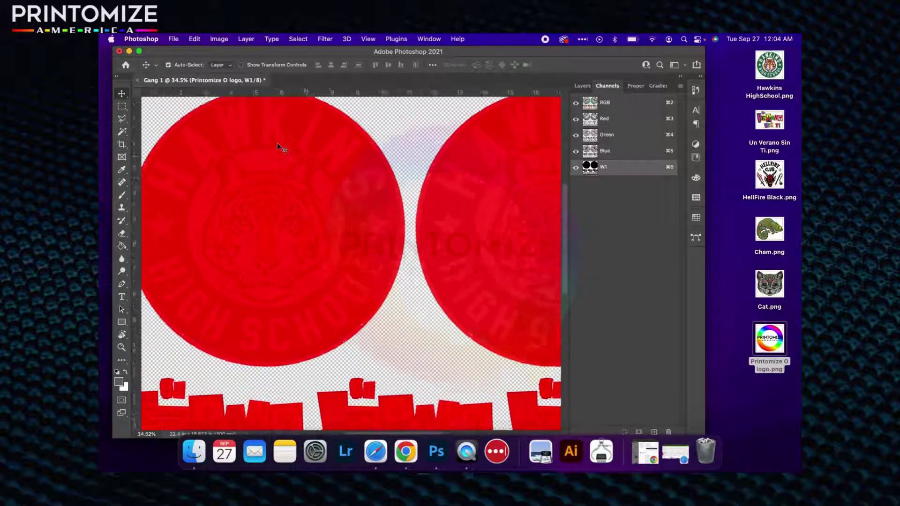
{"action": "scroll", "coordinate": [227, 250], "scroll_direction": "up", "scroll_amount": 1}
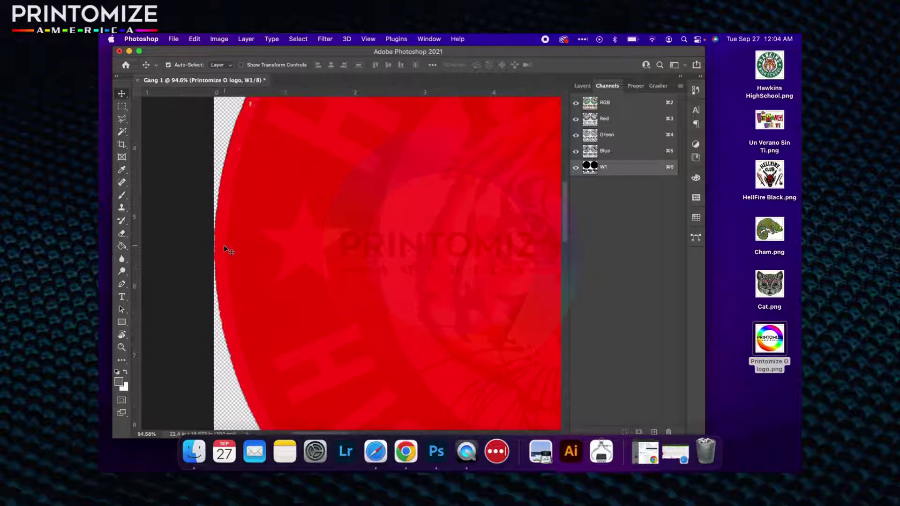
{"action": "scroll", "coordinate": [219, 242], "scroll_direction": "up", "scroll_amount": 1}
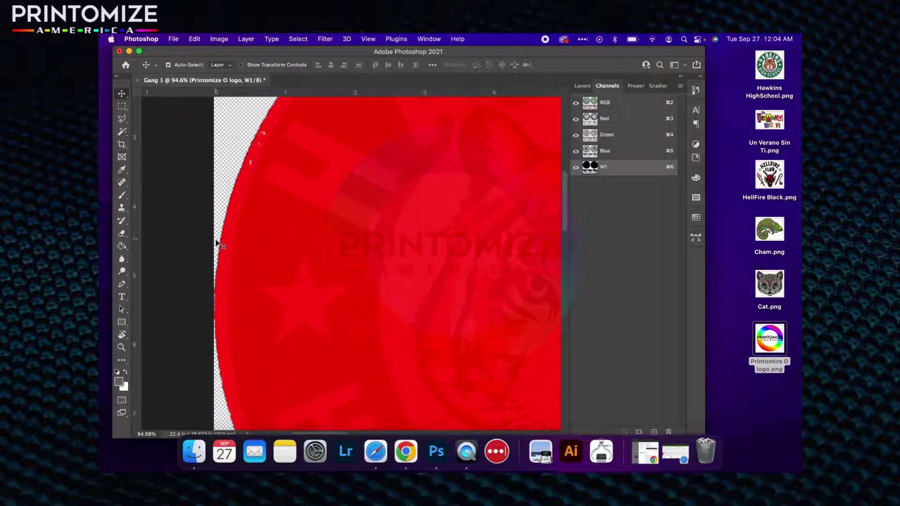
{"action": "scroll", "coordinate": [217, 245], "scroll_direction": "up", "scroll_amount": 1}
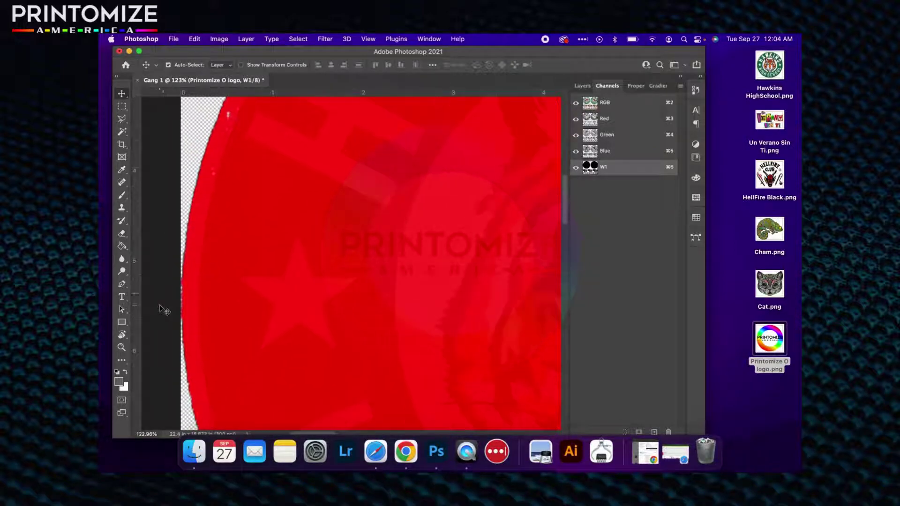
{"action": "scroll", "coordinate": [182, 280], "scroll_direction": "left", "scroll_amount": 2}
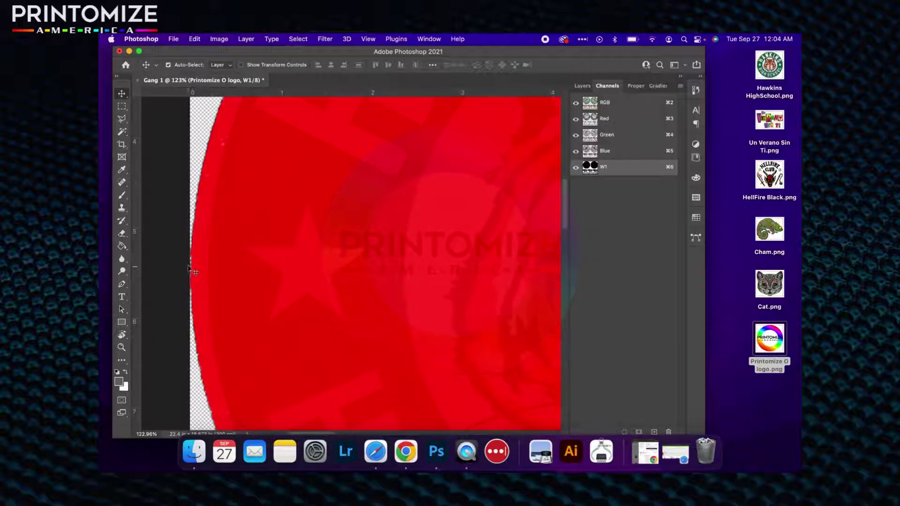
{"action": "scroll", "coordinate": [187, 264], "scroll_direction": "left", "scroll_amount": 2}
{"action": "scroll", "coordinate": [187, 263], "scroll_direction": "right", "scroll_amount": 1}
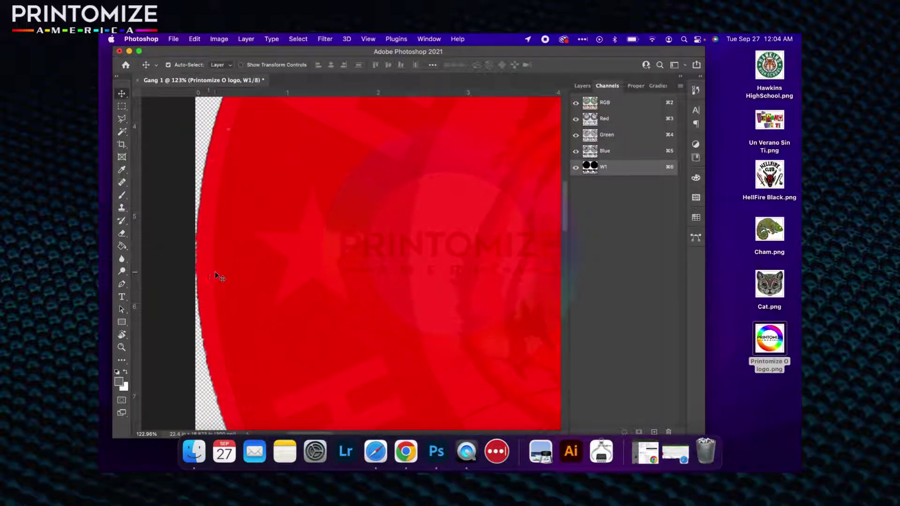
{"action": "scroll", "coordinate": [258, 153], "scroll_direction": "down", "scroll_amount": 3}
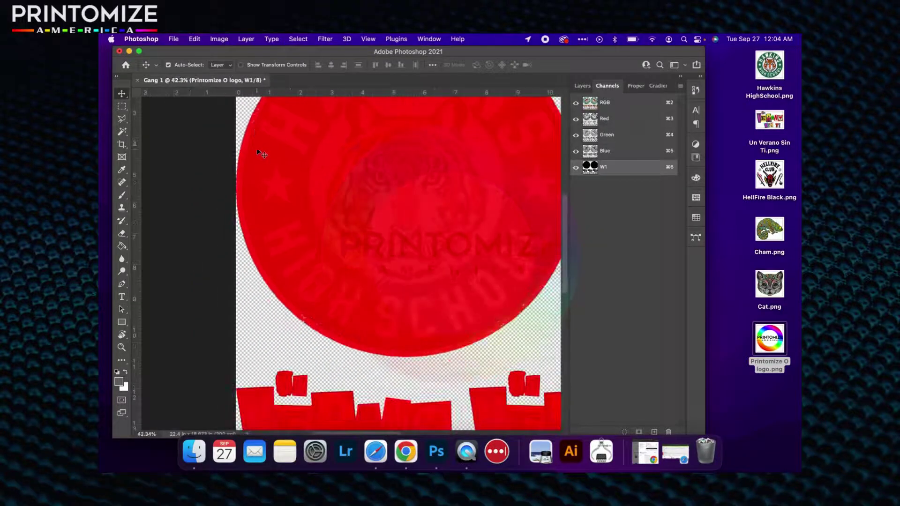
{"action": "scroll", "coordinate": [231, 172], "scroll_direction": "up", "scroll_amount": 3}
{"action": "scroll", "coordinate": [232, 169], "scroll_direction": "up", "scroll_amount": 1}
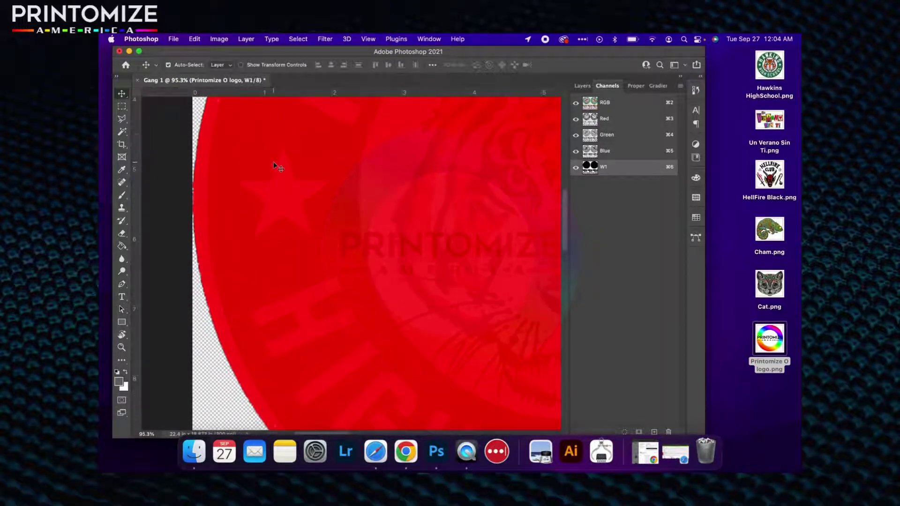
{"action": "left_click", "coordinate": [220, 39]}
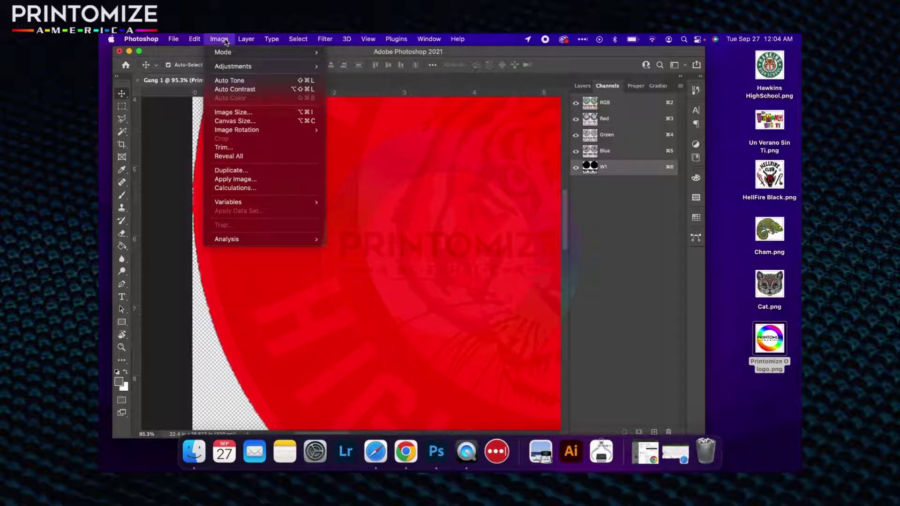
Set the canvas size in pixels to 6722 wide by 5664 high
{"action": "left_click", "coordinate": [234, 121]}
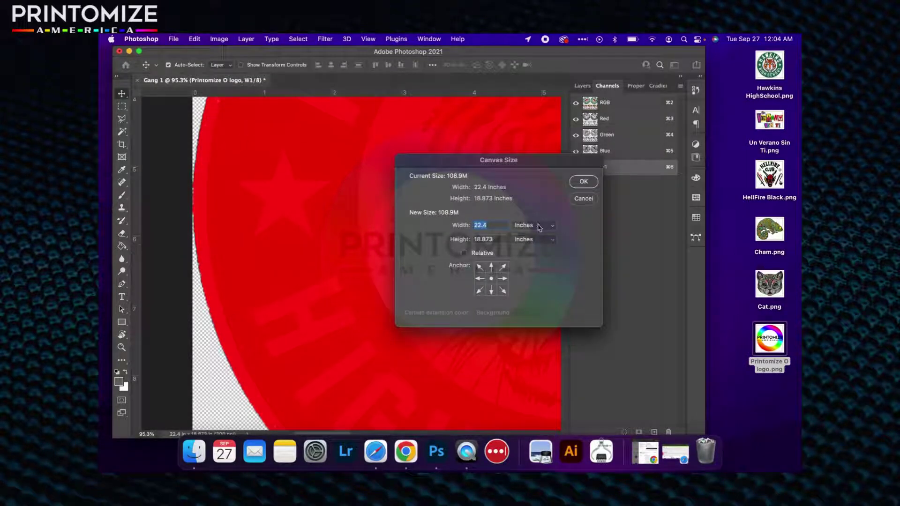
{"action": "left_click", "coordinate": [538, 226]}
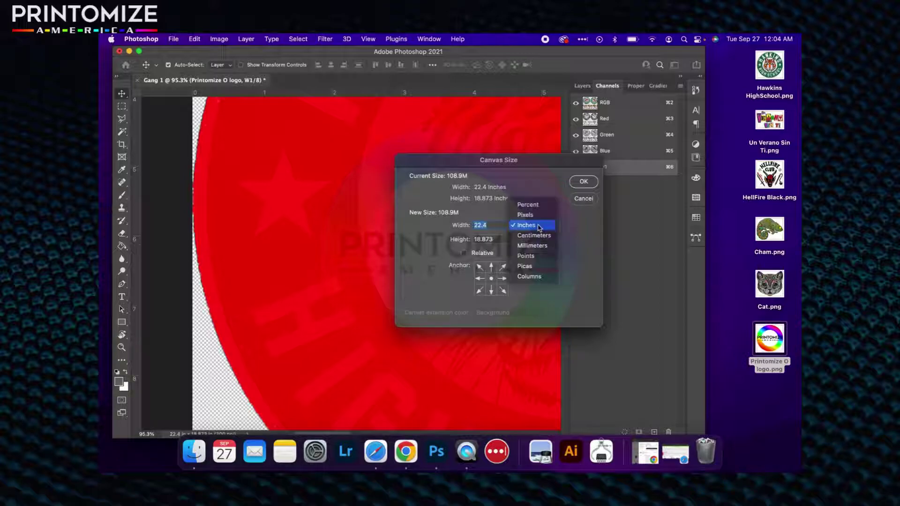
{"action": "left_click", "coordinate": [527, 215]}
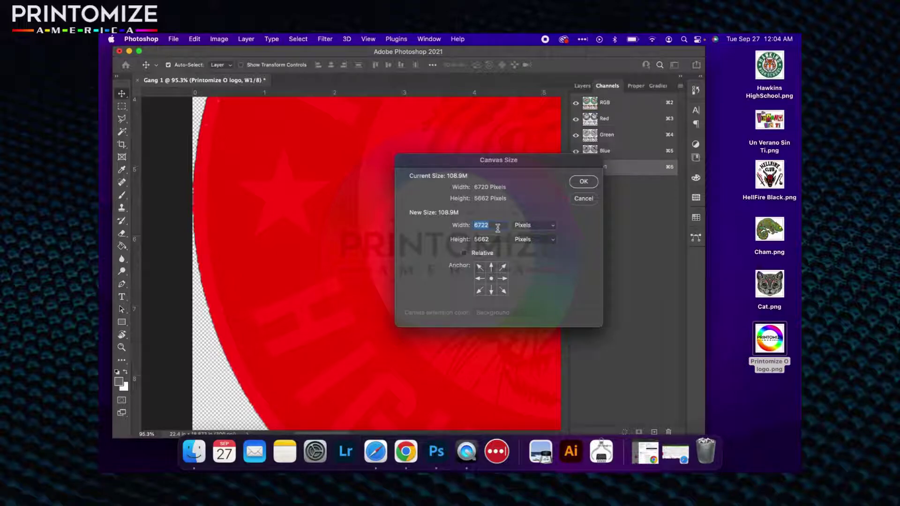
{"action": "double_click", "coordinate": [489, 240]}
{"action": "key", "text": "Return"}
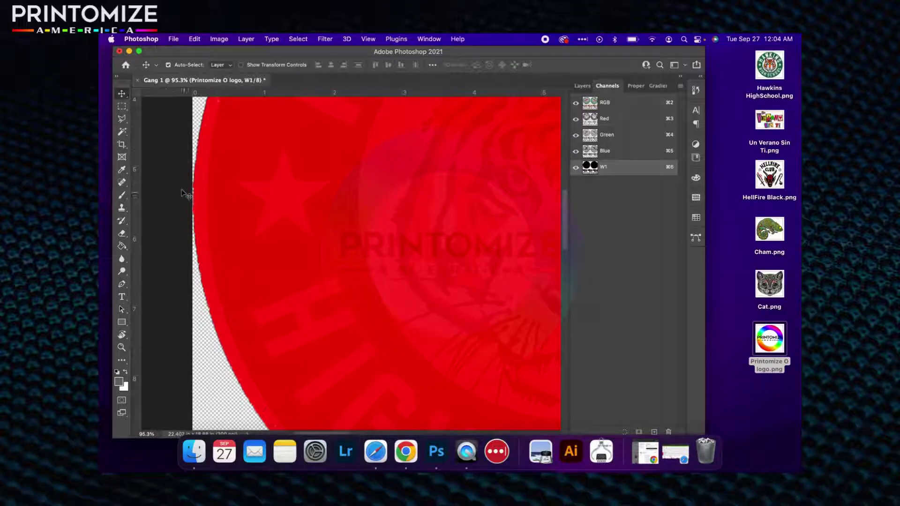
{"action": "scroll", "coordinate": [184, 193], "scroll_direction": "up", "scroll_amount": 3}
{"action": "scroll", "coordinate": [185, 193], "scroll_direction": "up", "scroll_amount": 3}
{"action": "scroll", "coordinate": [184, 193], "scroll_direction": "up", "scroll_amount": 2}
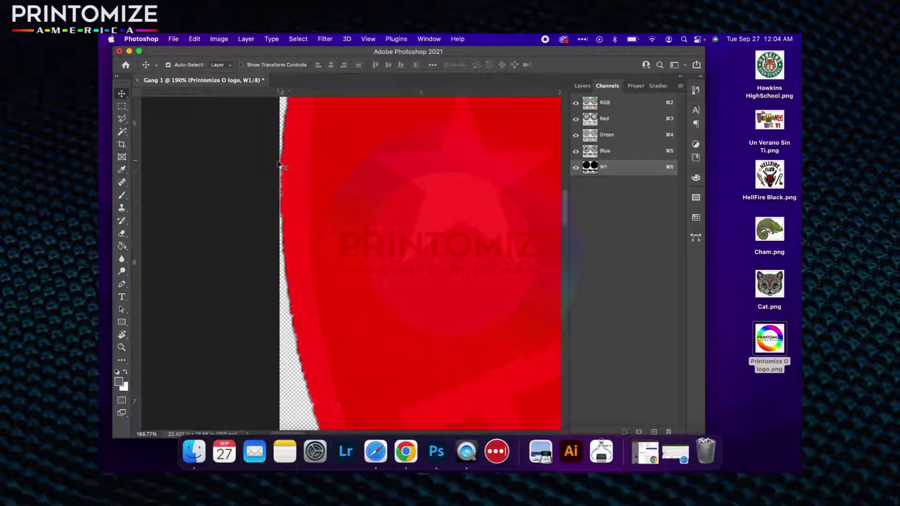
{"action": "scroll", "coordinate": [281, 166], "scroll_direction": "up", "scroll_amount": 2}
{"action": "scroll", "coordinate": [281, 165], "scroll_direction": "up", "scroll_amount": 2}
{"action": "scroll", "coordinate": [281, 166], "scroll_direction": "up", "scroll_amount": 2}
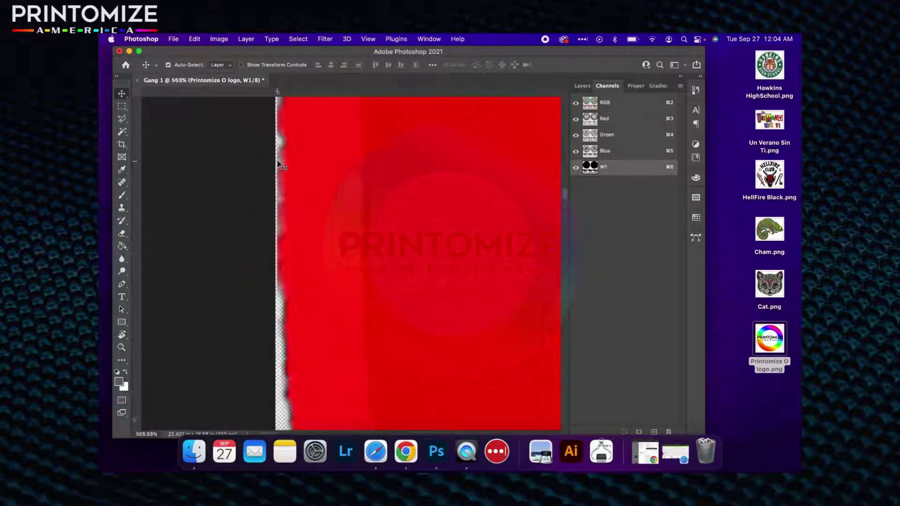
{"action": "scroll", "coordinate": [281, 165], "scroll_direction": "up", "scroll_amount": 2}
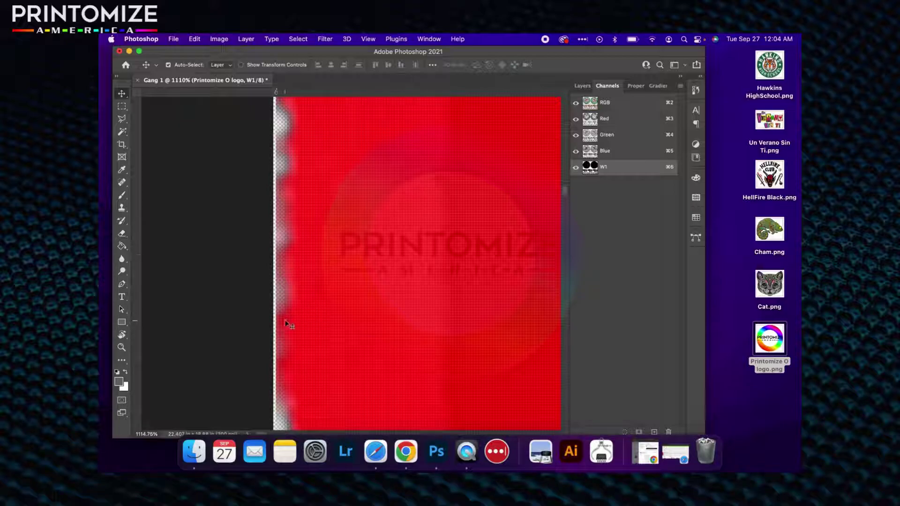
{"action": "scroll", "coordinate": [289, 323], "scroll_direction": "down", "scroll_amount": 2}
{"action": "scroll", "coordinate": [289, 323], "scroll_direction": "down", "scroll_amount": 2}
{"action": "scroll", "coordinate": [289, 324], "scroll_direction": "down", "scroll_amount": 2}
{"action": "scroll", "coordinate": [288, 324], "scroll_direction": "down", "scroll_amount": 3}
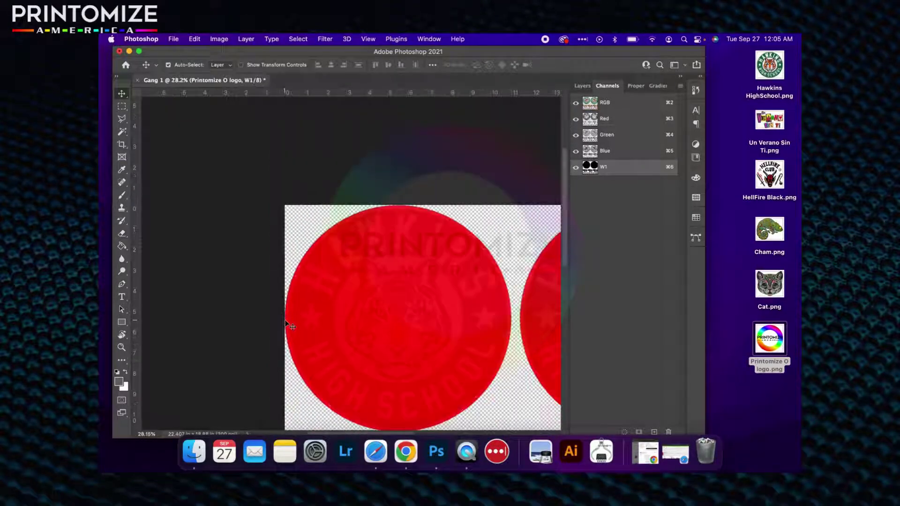
{"action": "scroll", "coordinate": [288, 324], "scroll_direction": "down", "scroll_amount": 2}
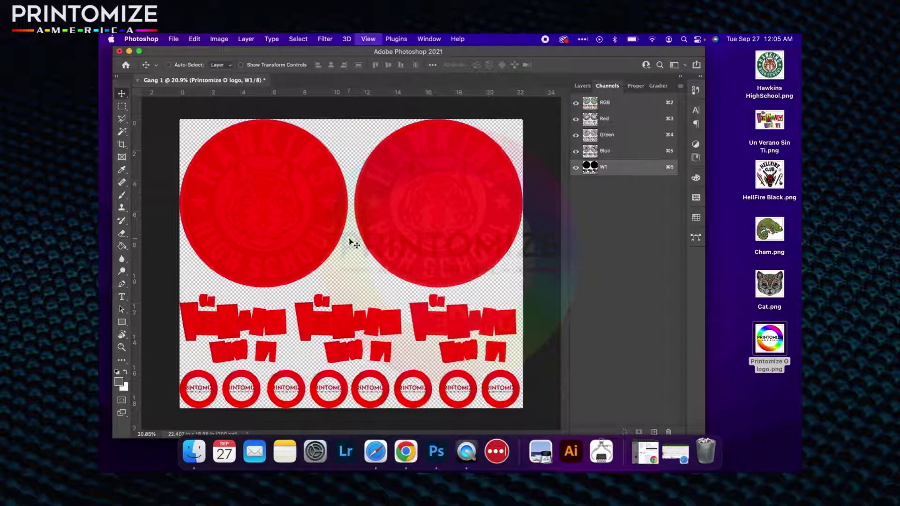
{"action": "scroll", "coordinate": [354, 244], "scroll_direction": "up", "scroll_amount": 1}
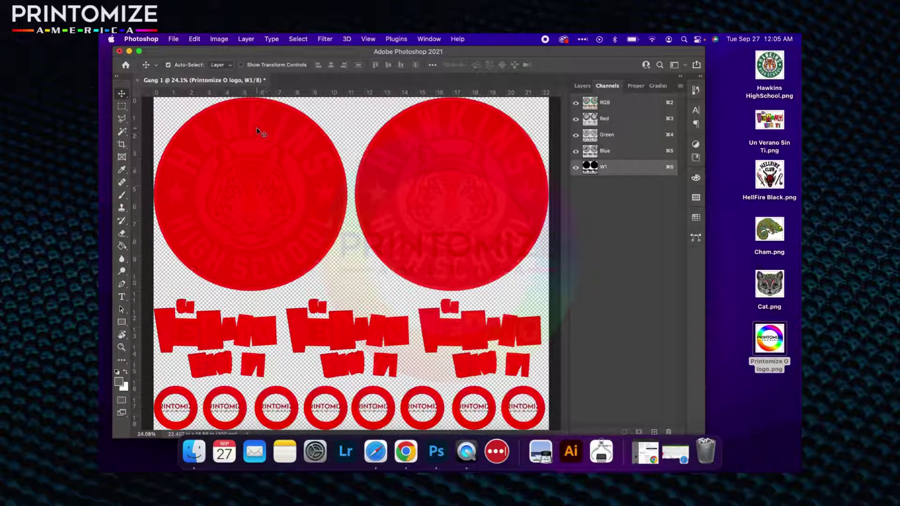
Start Save As and choose the TIFF file format
{"action": "left_click", "coordinate": [172, 39]}
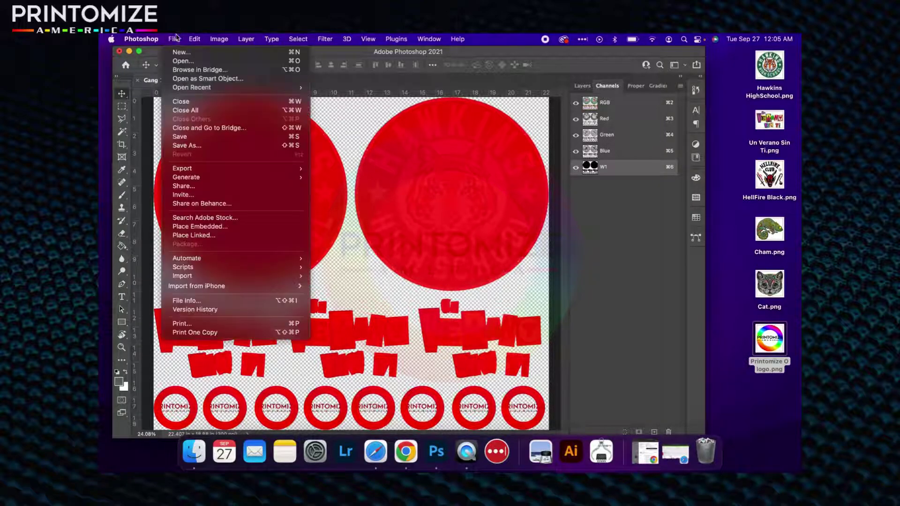
{"action": "left_click", "coordinate": [175, 38]}
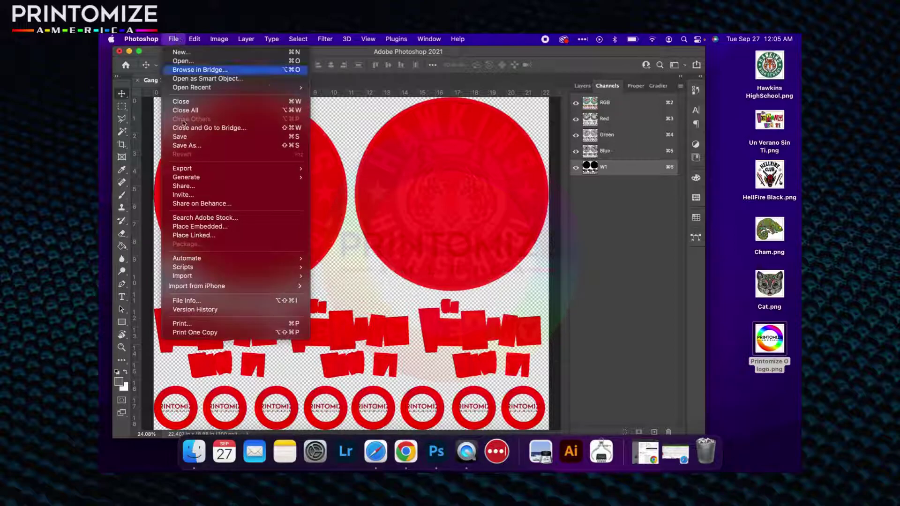
{"action": "left_click", "coordinate": [198, 149]}
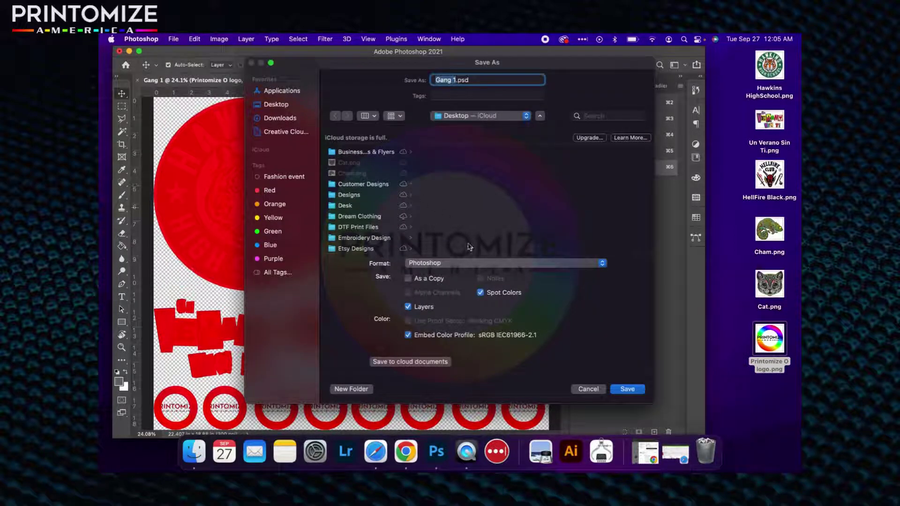
{"action": "left_click", "coordinate": [447, 264]}
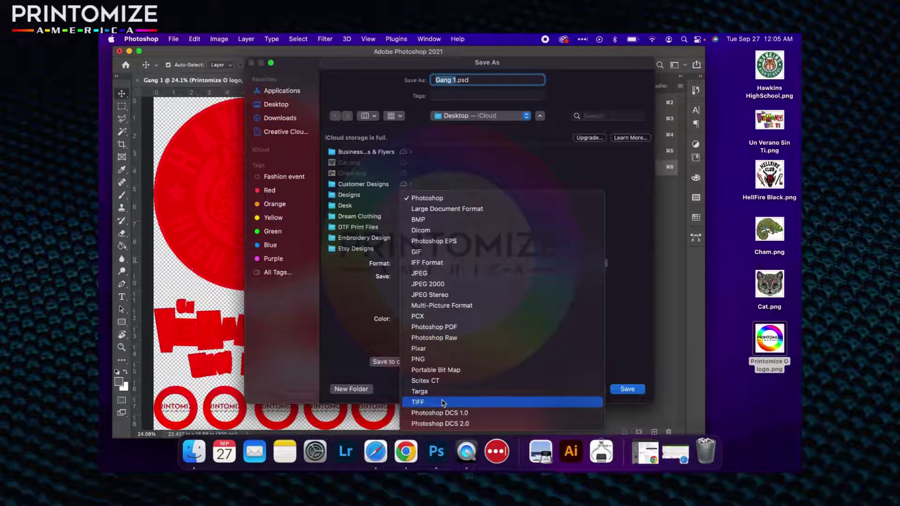
{"action": "left_click", "coordinate": [443, 402]}
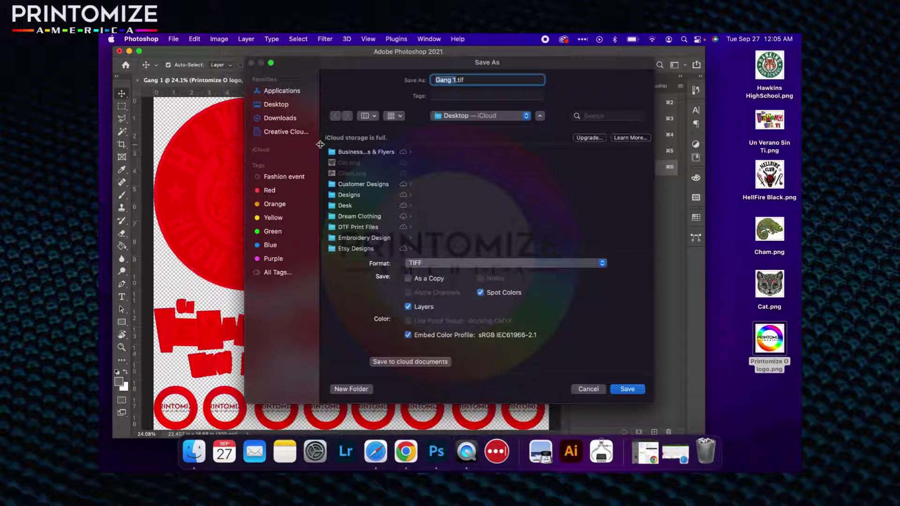
Save Gang 1.tif to the Desktop, accepting the default TIFF options
{"action": "left_click", "coordinate": [296, 105]}
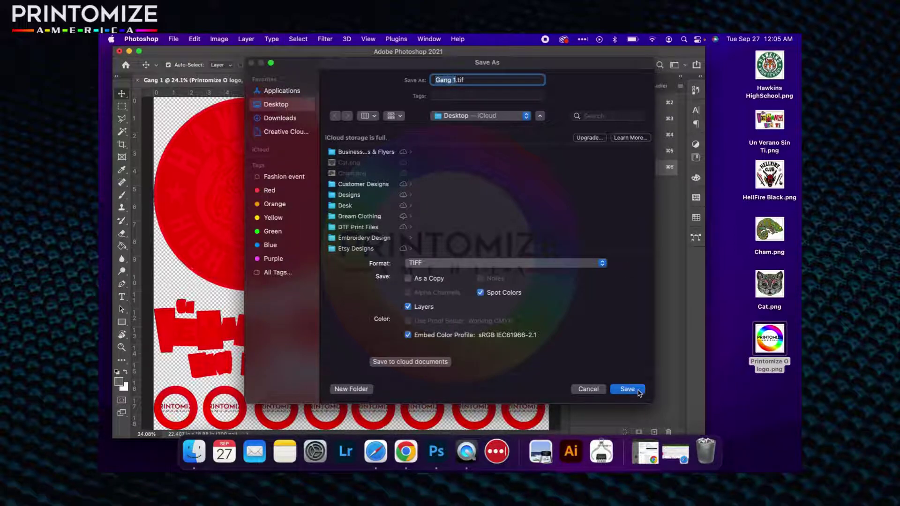
{"action": "left_click", "coordinate": [628, 388]}
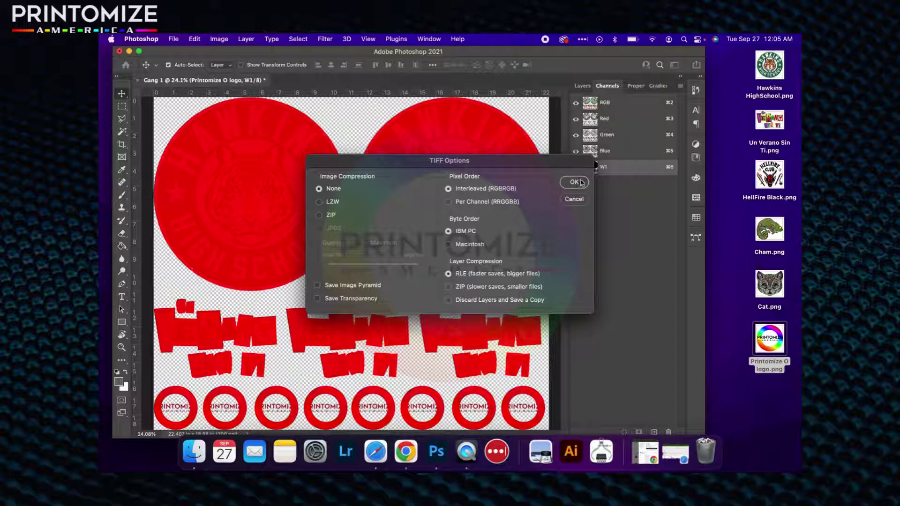
{"action": "left_click", "coordinate": [576, 182]}
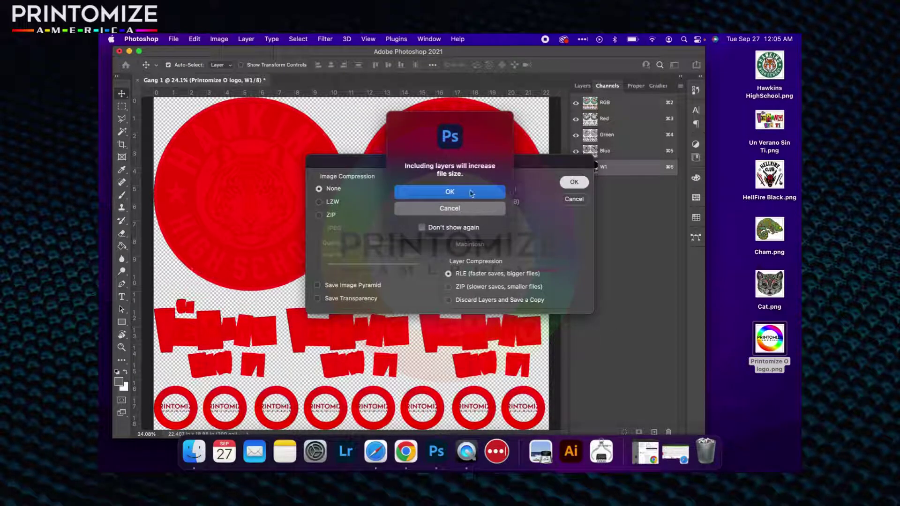